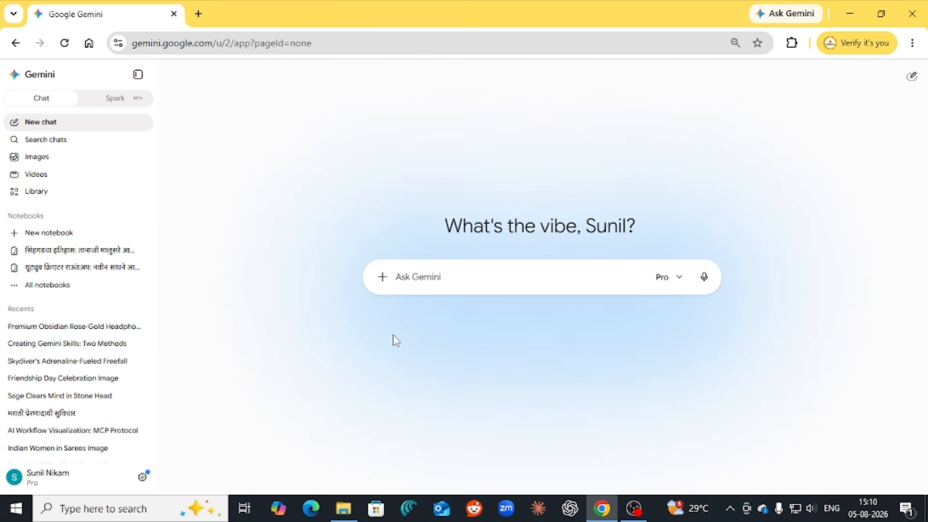
{"action": "left_click", "coordinate": [383, 280]}
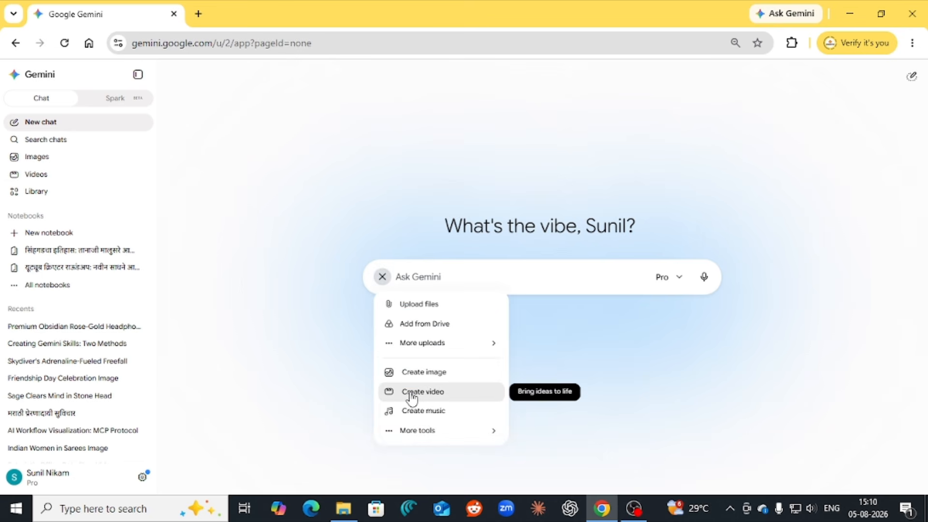
{"action": "mouse_move", "coordinate": [418, 437]}
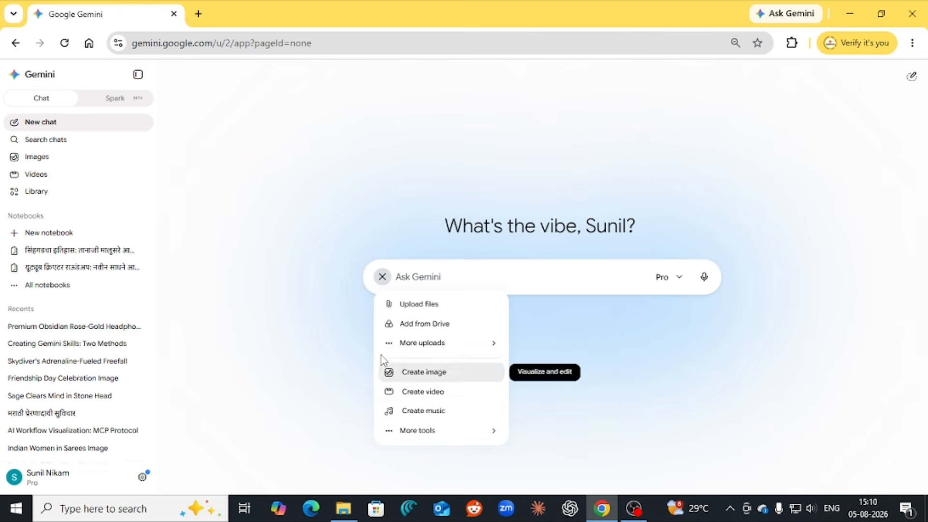
- Switch to Spark and open its Skills page
{"action": "left_click", "coordinate": [117, 101]}
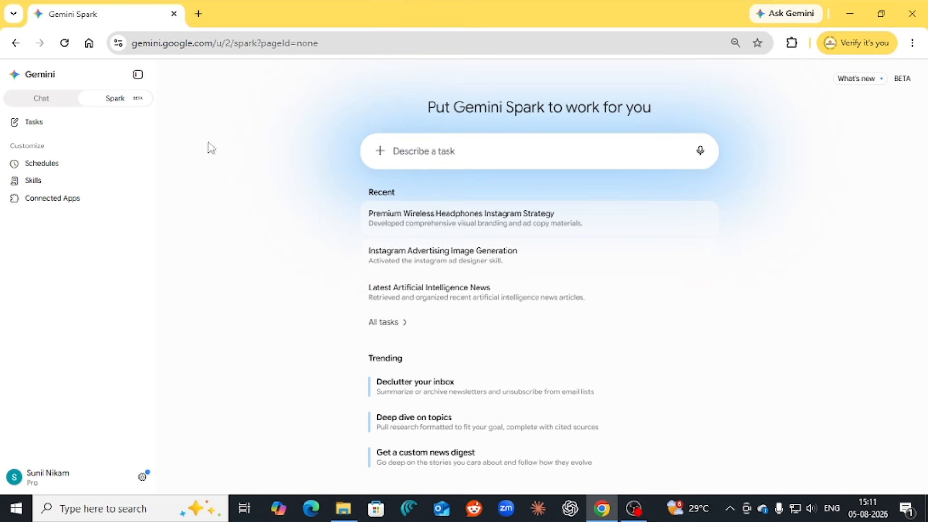
{"action": "left_click", "coordinate": [35, 185]}
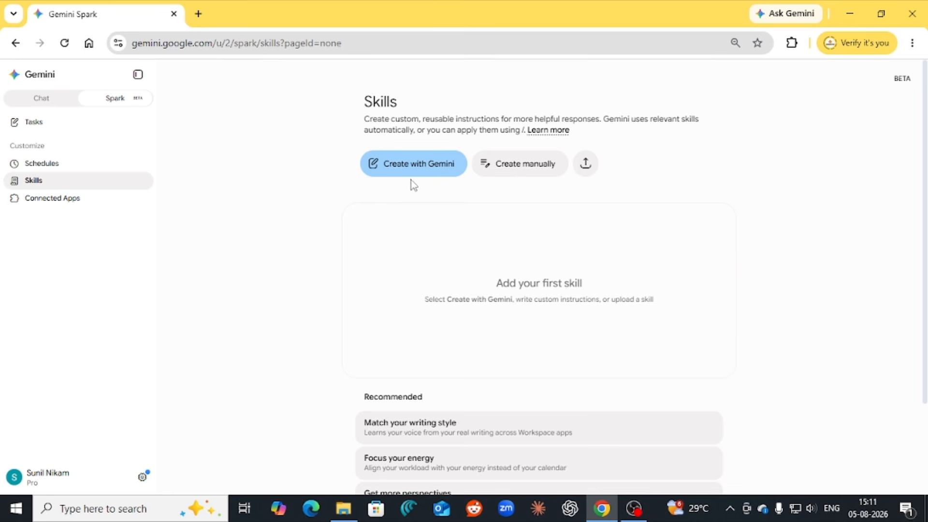
{"action": "left_click", "coordinate": [517, 167]}
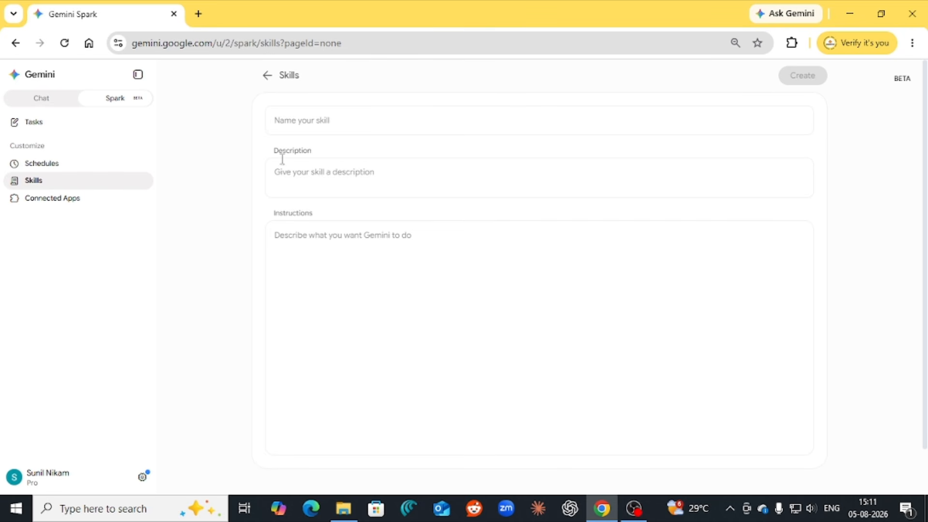
{"action": "left_click", "coordinate": [268, 76]}
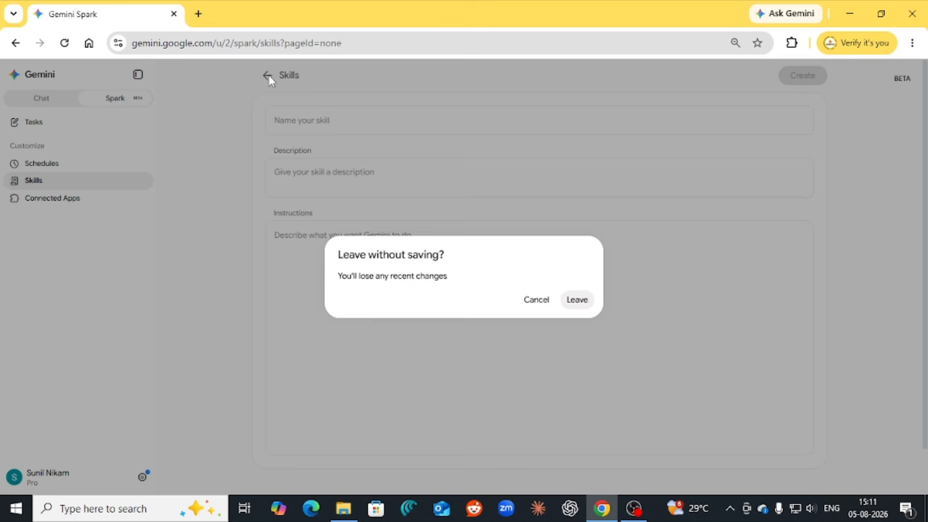
{"action": "left_click", "coordinate": [538, 302]}
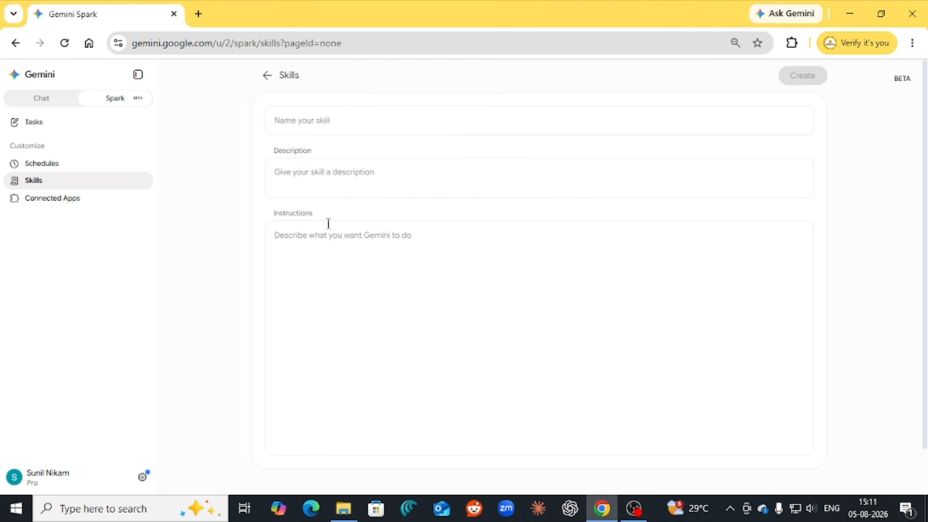
{"action": "left_click", "coordinate": [268, 76]}
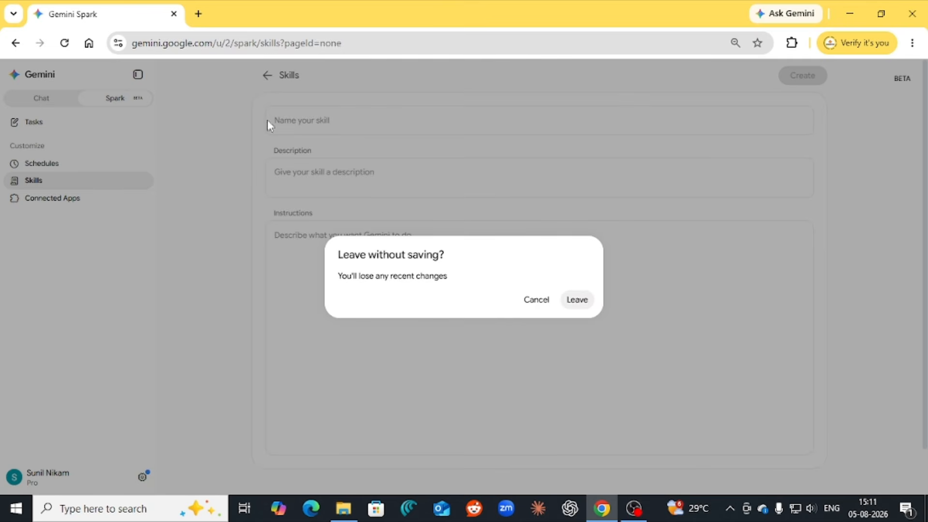
{"action": "left_click", "coordinate": [580, 305]}
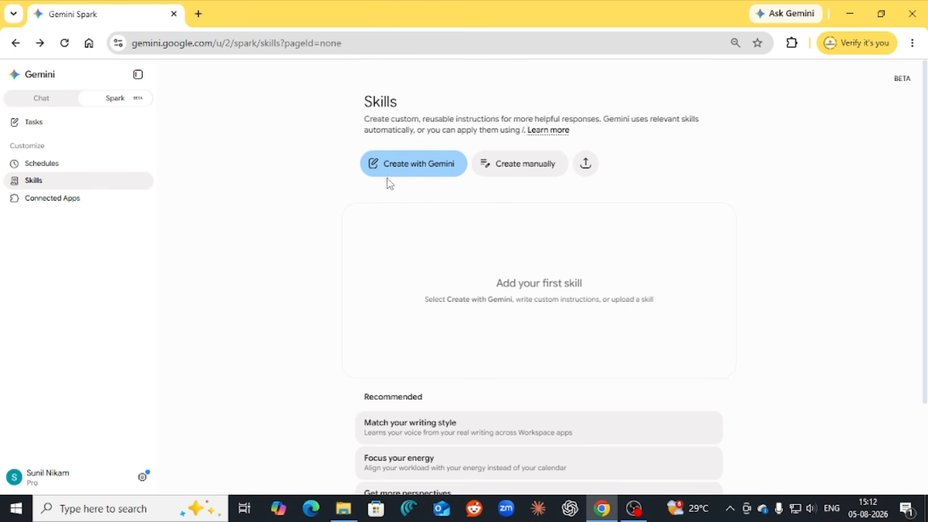
- Start creating a skill with Gemini and begin the request with "Create a skill that will ask user about topic of ad. and generate"
{"action": "left_click", "coordinate": [414, 166]}
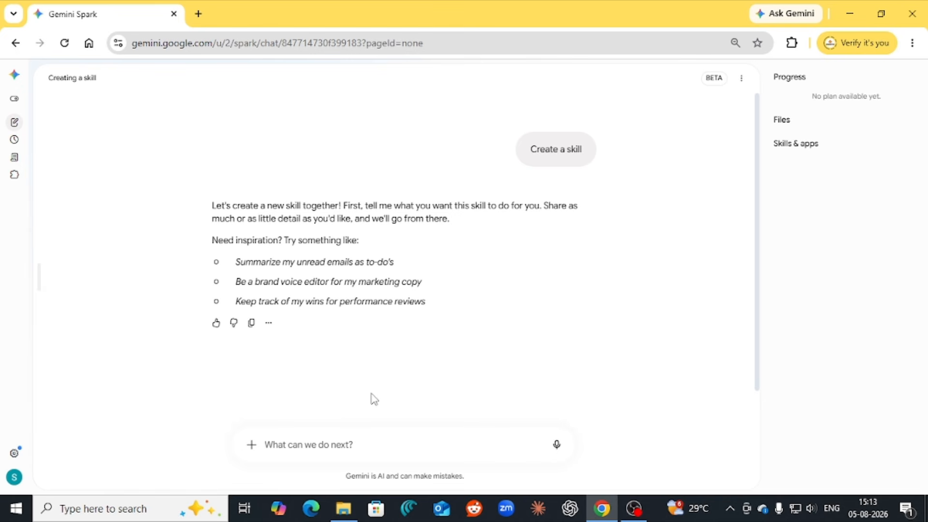
{"action": "type", "text": "Create"}
{"action": "type", "text": "a"}
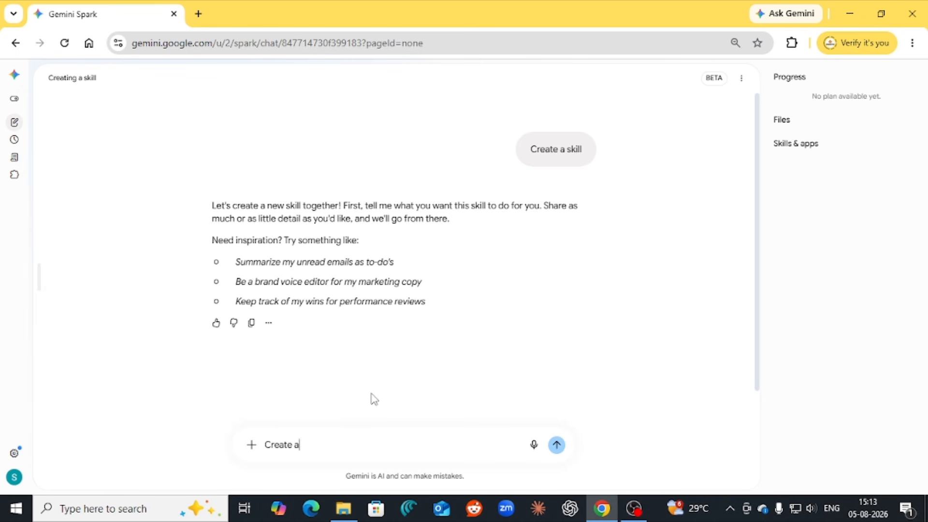
{"action": "type", "text": " skill that will ask user "}
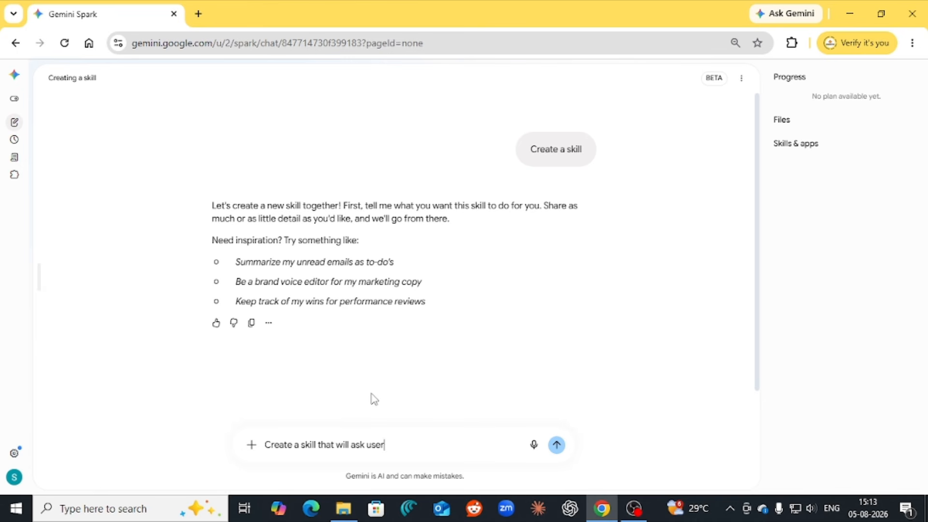
{"action": "type", "text": "about topic of ad. ang"}
{"action": "key", "text": "BackSpace"}
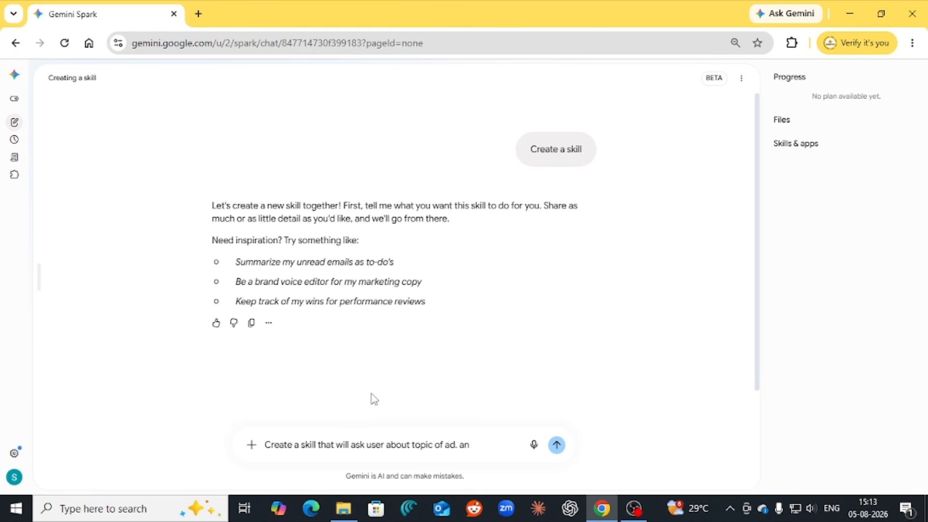
{"action": "type", "text": "d generate"}
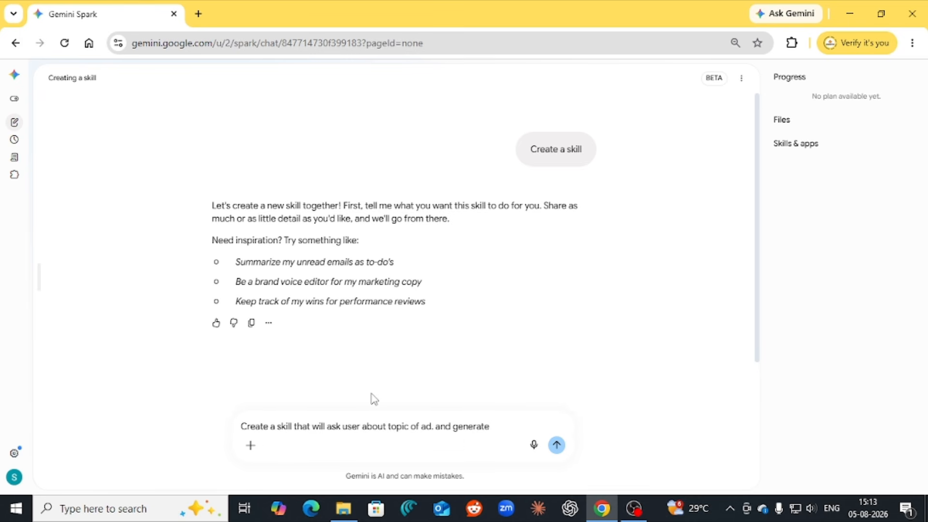
- Complete the request with "detail ad copy for instagram ad. with description, caption and image prompt and hashtags" and send it
{"action": "type", "text": " a"}
{"action": "key", "text": "BackSpace"}
{"action": "key", "text": "BackSpace"}
{"action": "type", "text": "detail ad copy for inst"}
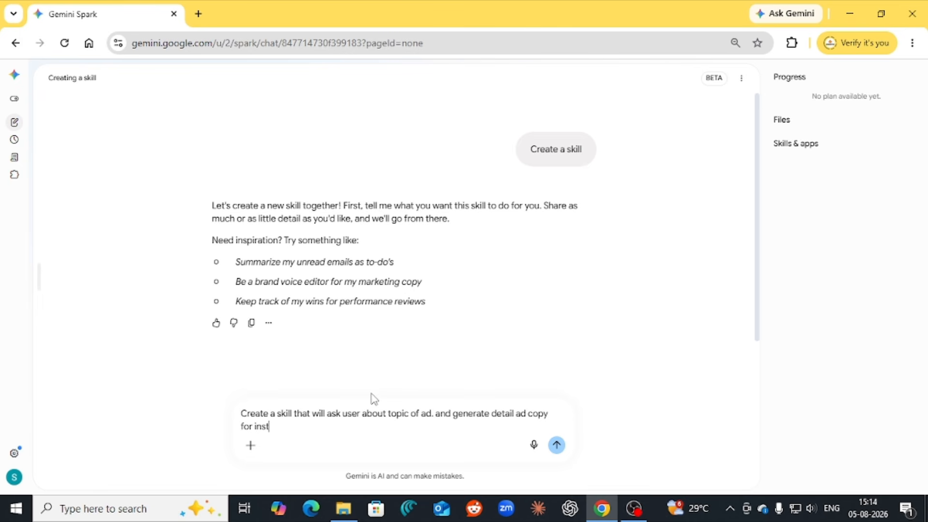
{"action": "type", "text": "agram ad. with descrip"}
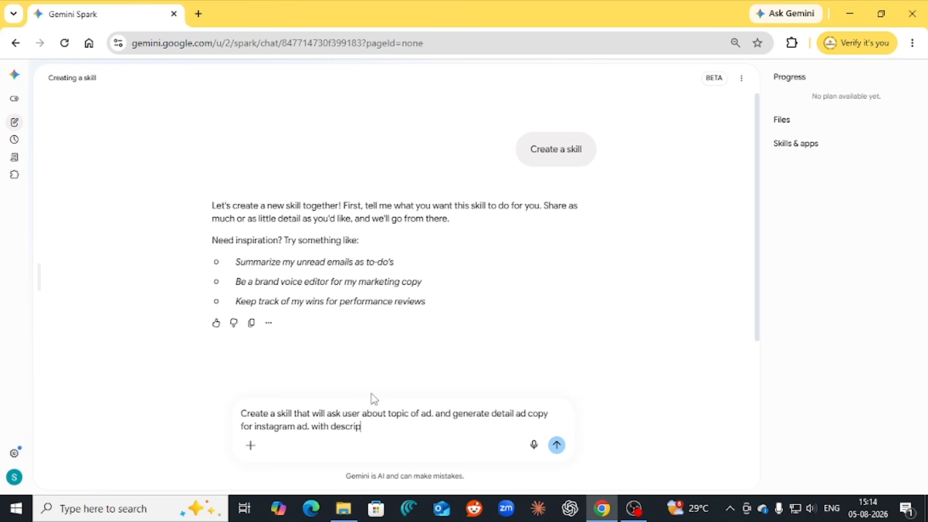
{"action": "type", "text": "tion, caption and image "}
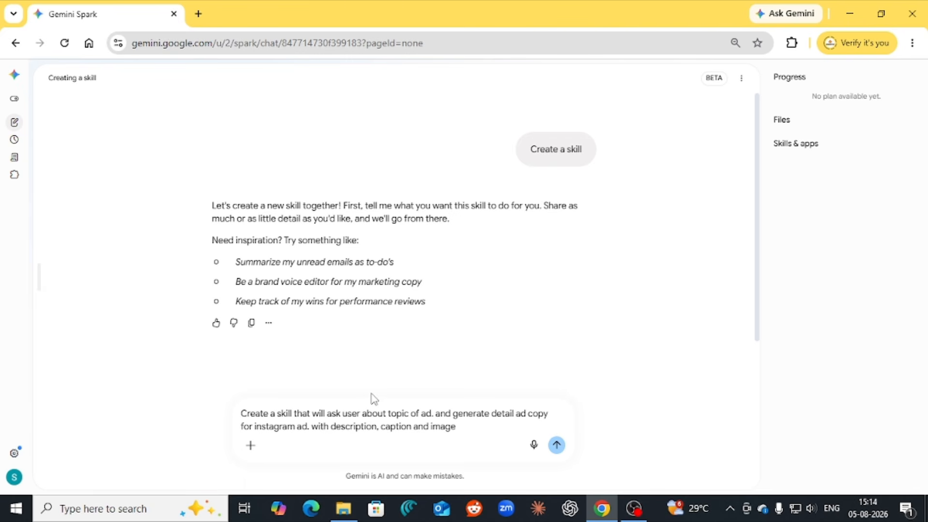
{"action": "type", "text": "prompt"}
{"action": "type", "text": "and hashtags"}
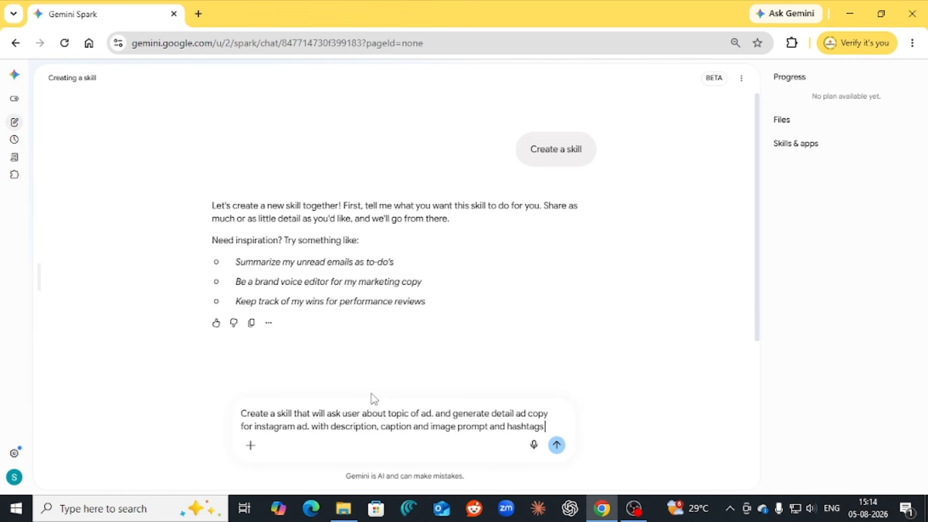
{"action": "key", "text": "Return"}
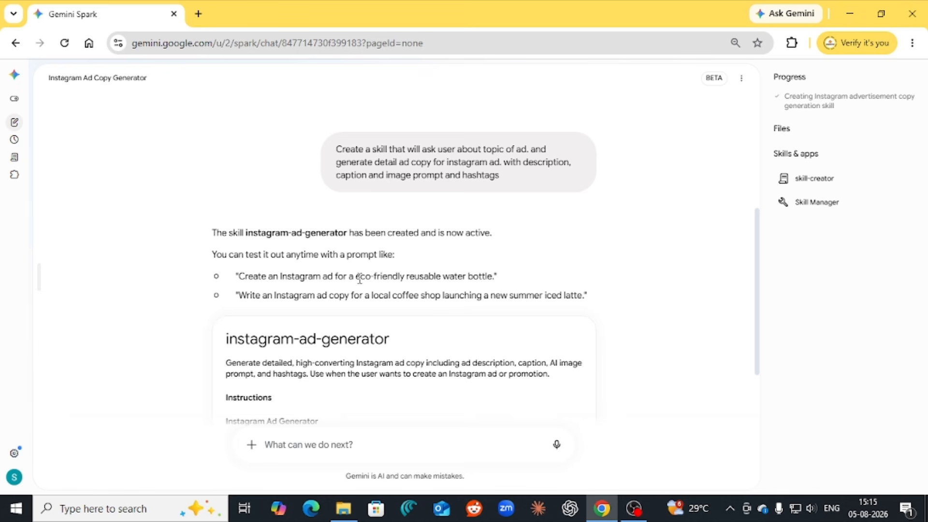
- Copy the suggested test prompt "Create an Instagram ad for a eco-friendly reusable water bottle." from the reply
{"action": "left_click_drag", "start_coordinate": [357, 279], "coordinate": [494, 274]}
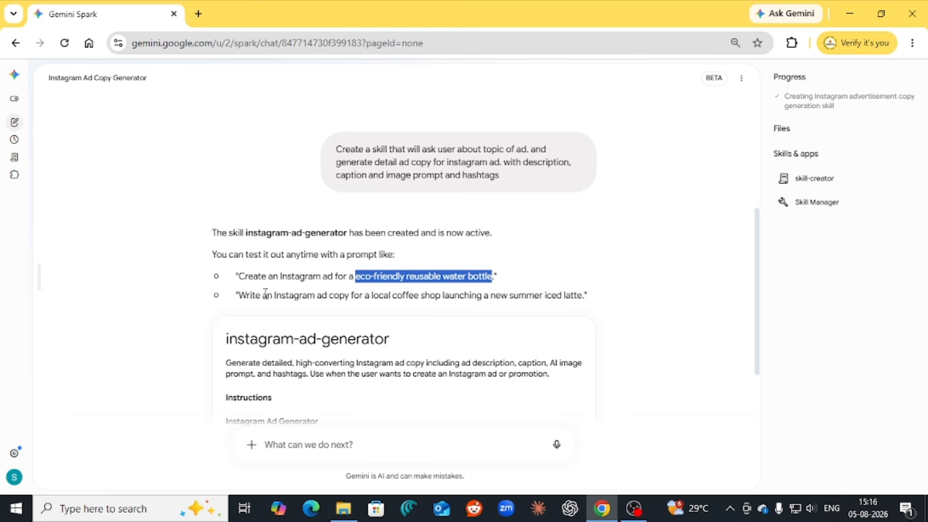
{"action": "left_click", "coordinate": [567, 266]}
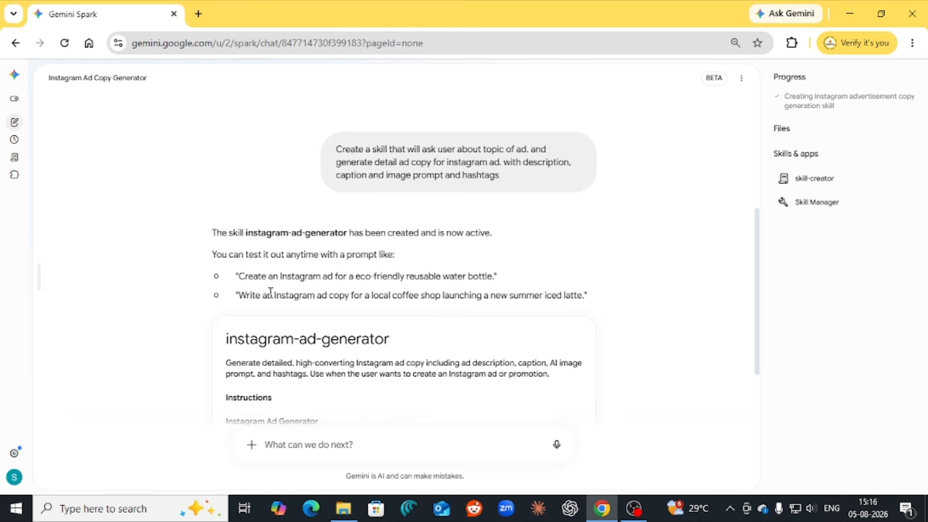
{"action": "triple_click", "coordinate": [242, 275]}
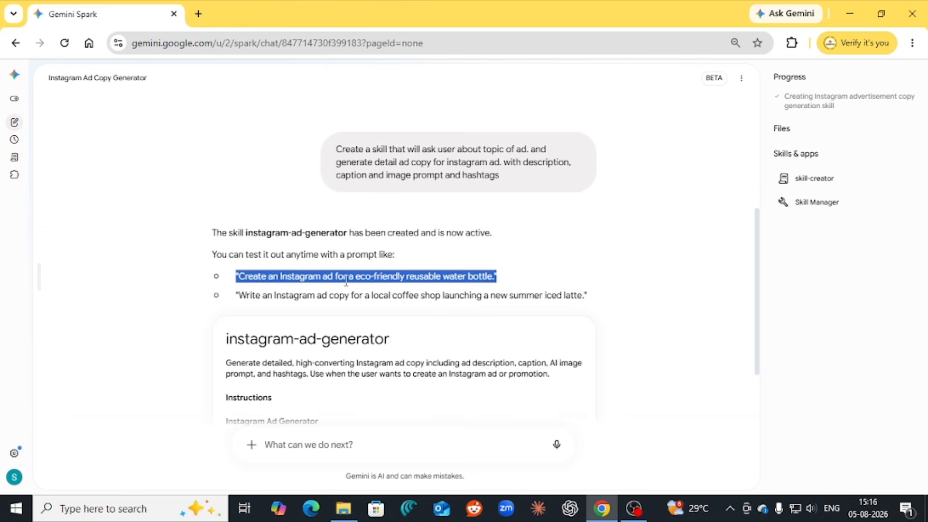
{"action": "right_click", "coordinate": [370, 280]}
{"action": "left_click", "coordinate": [381, 295]}
{"action": "scroll", "coordinate": [450, 366], "scroll_direction": "down", "scroll_amount": 2}
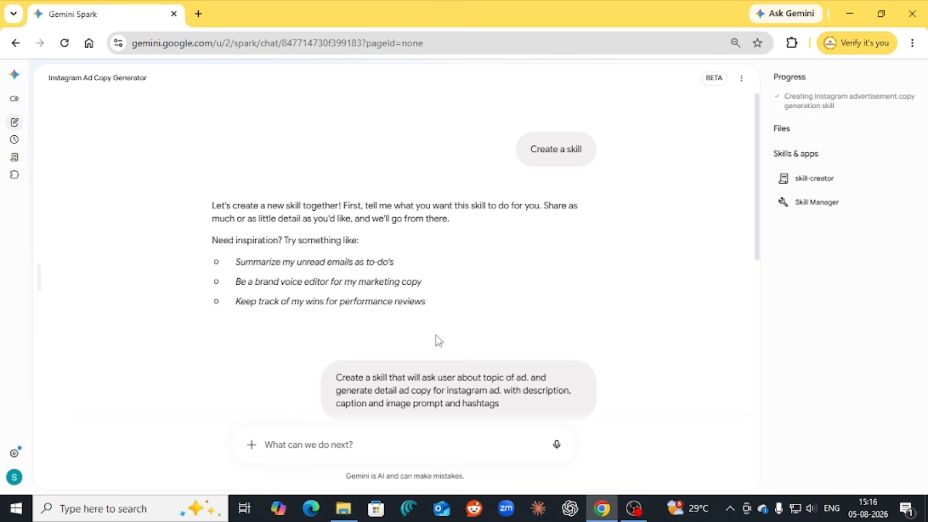
- Paste the copied water bottle ad prompt as the description of a new Spark task
{"action": "left_click", "coordinate": [15, 75]}
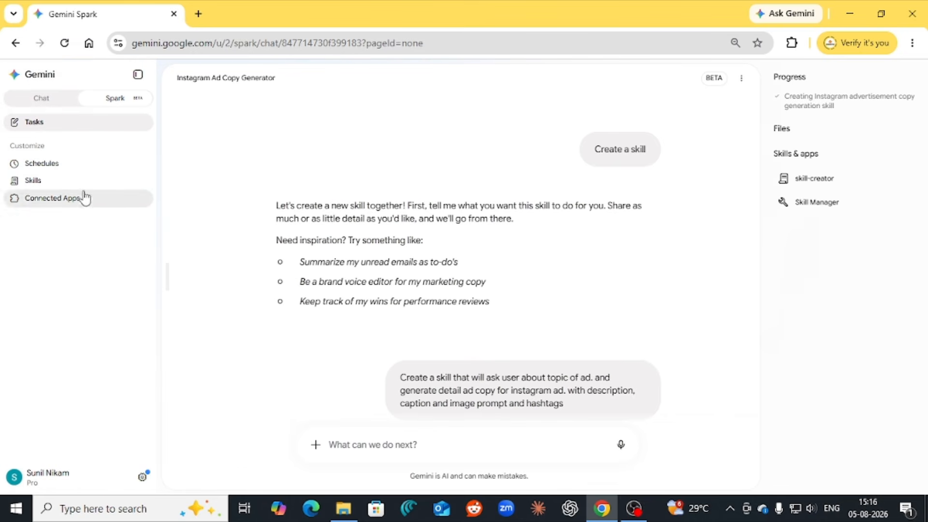
{"action": "left_click", "coordinate": [38, 128]}
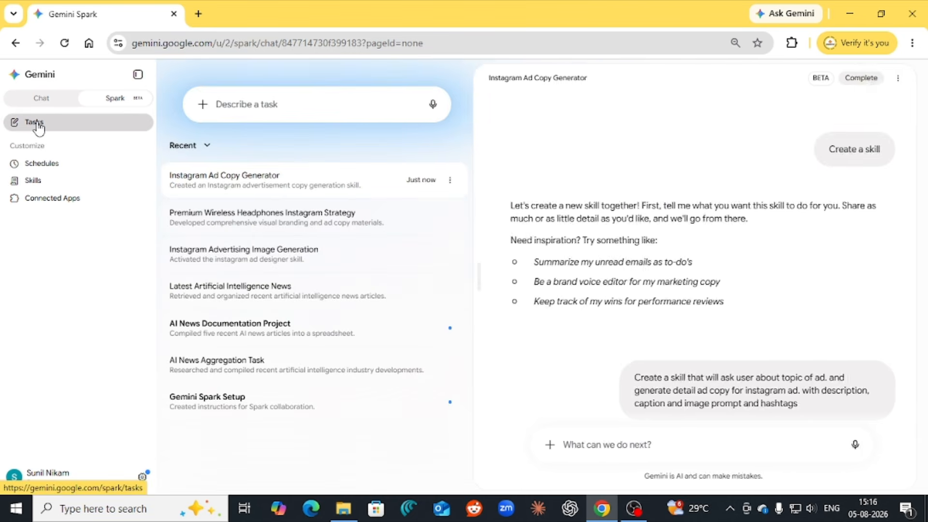
{"action": "left_click", "coordinate": [228, 104]}
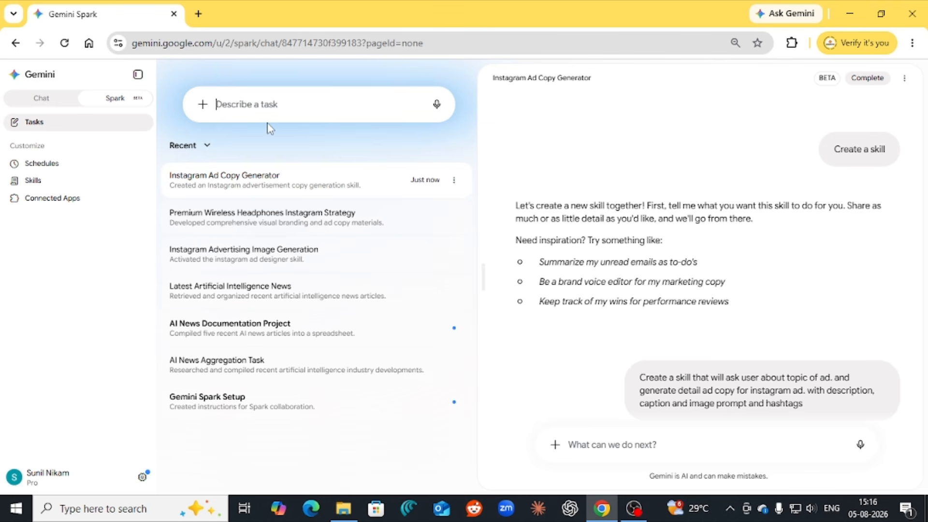
{"action": "key", "text": "ctrl+v"}
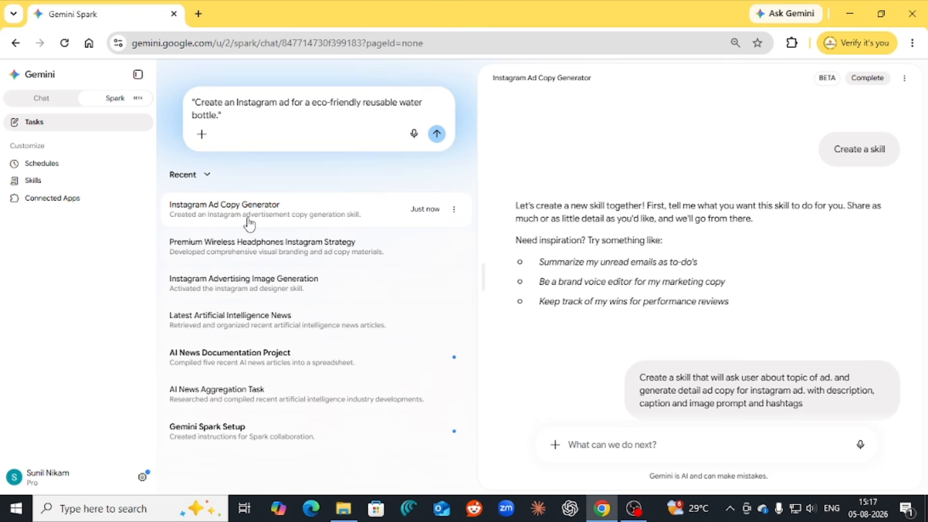
- Remove the quotation marks around the pasted prompt and submit the task
{"action": "key", "text": "BackSpace"}
{"action": "key", "text": "Right"}
{"action": "key", "text": "Right"}
{"action": "key", "text": "Right"}
{"action": "key", "text": "Right"}
{"action": "key", "text": "Right"}
{"action": "key", "text": "Right"}
{"action": "key", "text": "Right"}
{"action": "key", "text": "Right"}
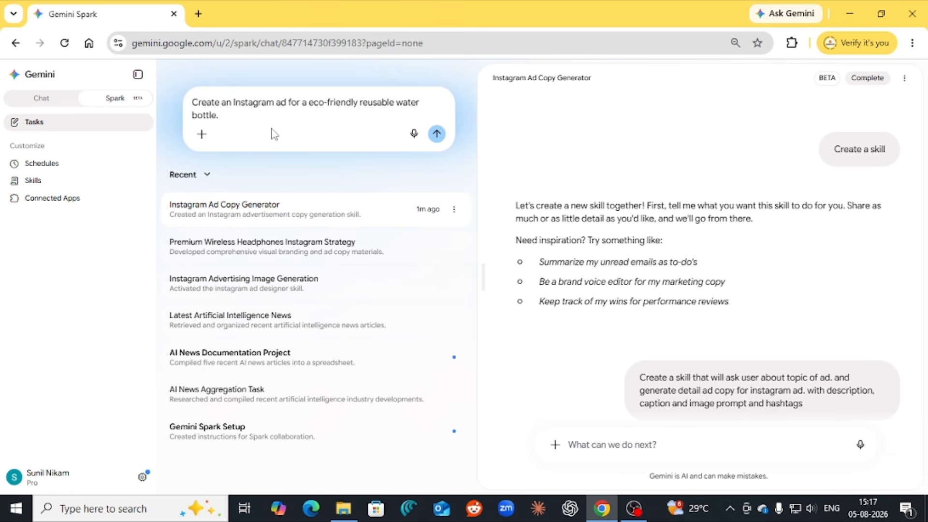
{"action": "left_click", "coordinate": [436, 134]}
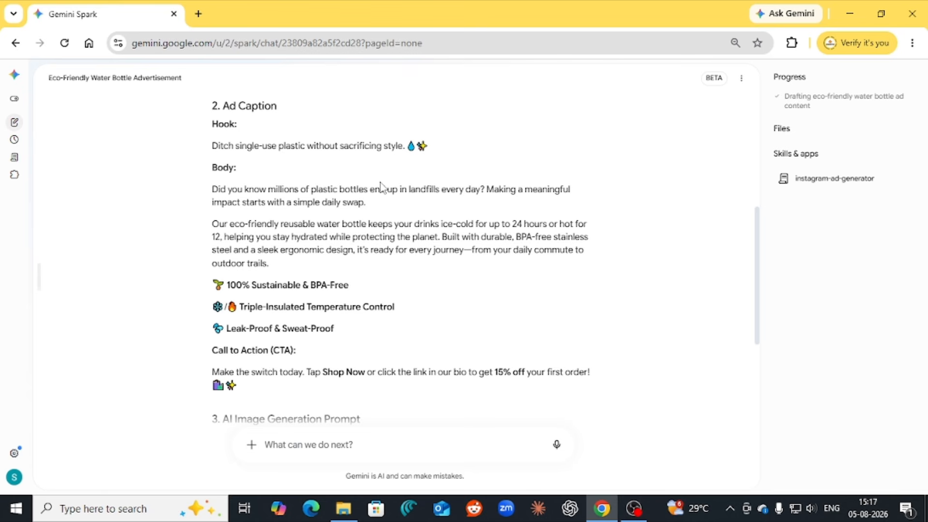
- Copy the full text of the AI Image Generation Prompt from the generated water bottle ad
{"action": "scroll", "coordinate": [358, 224], "scroll_direction": "down", "scroll_amount": 4}
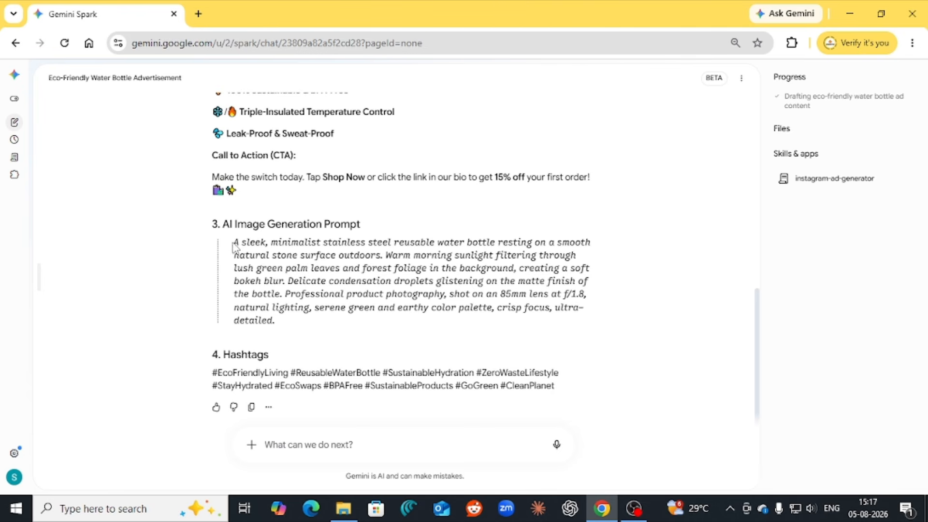
{"action": "left_click_drag", "start_coordinate": [235, 242], "coordinate": [286, 333]}
{"action": "right_click", "coordinate": [284, 284]}
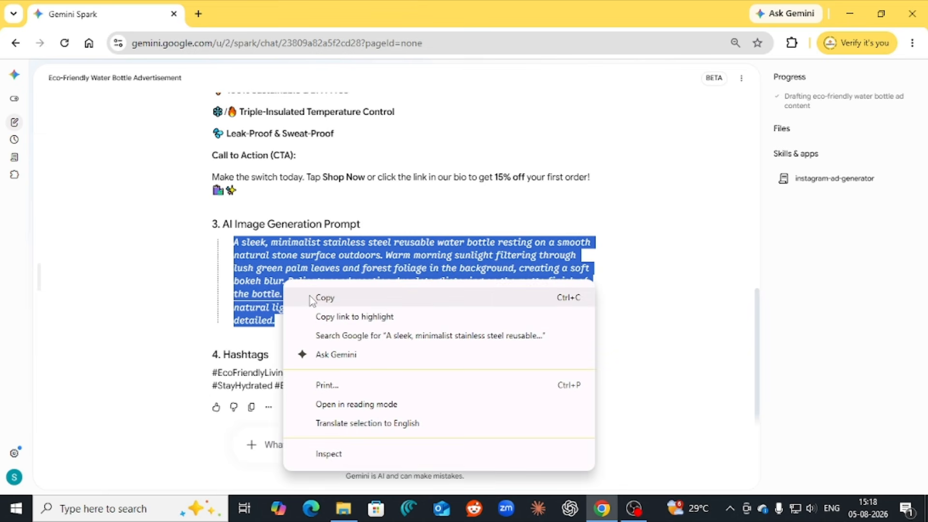
{"action": "left_click", "coordinate": [327, 299]}
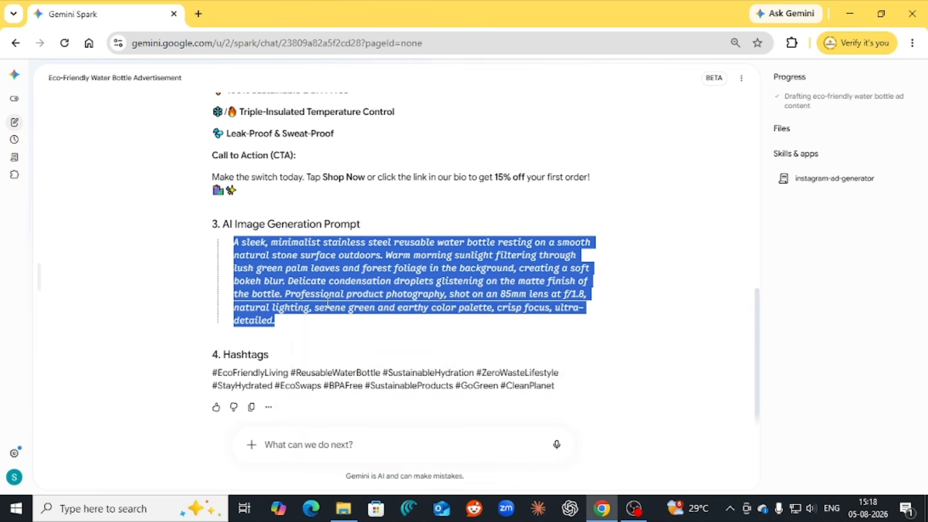
- Switch to a new Gemini chat, choose image creation, and generate an image from the copied water bottle prompt
{"action": "left_click", "coordinate": [14, 80]}
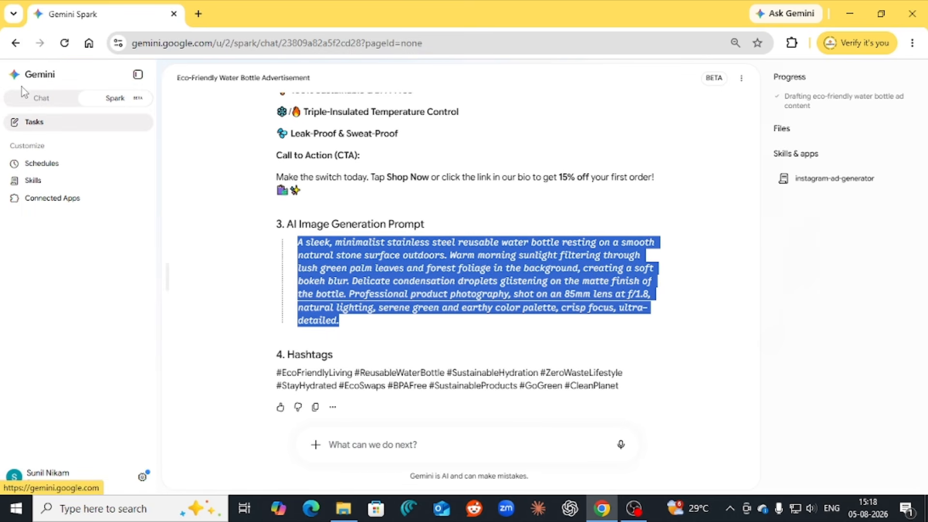
{"action": "left_click", "coordinate": [39, 100]}
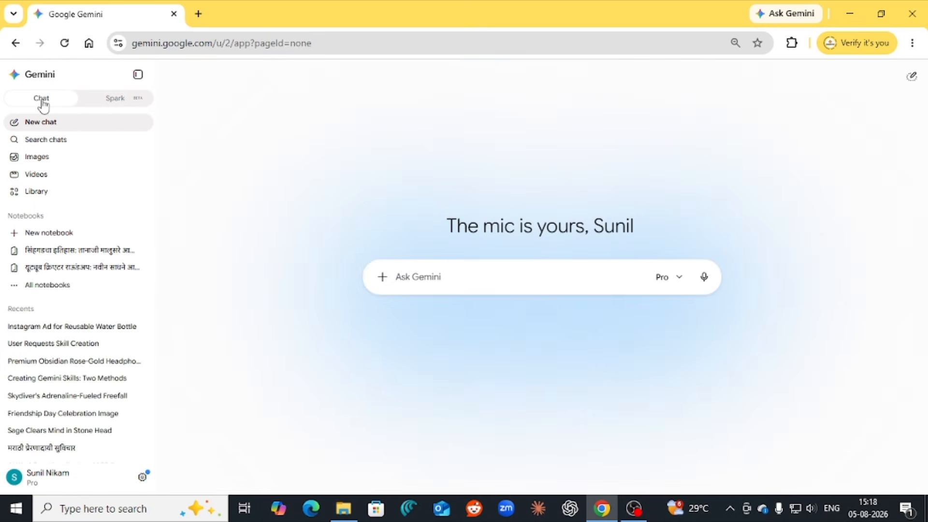
{"action": "left_click", "coordinate": [381, 281]}
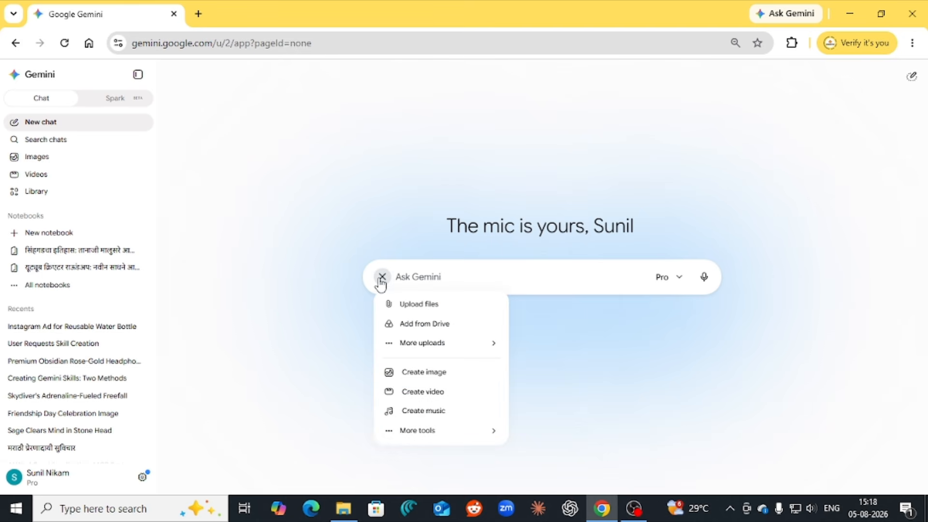
{"action": "left_click", "coordinate": [414, 374]}
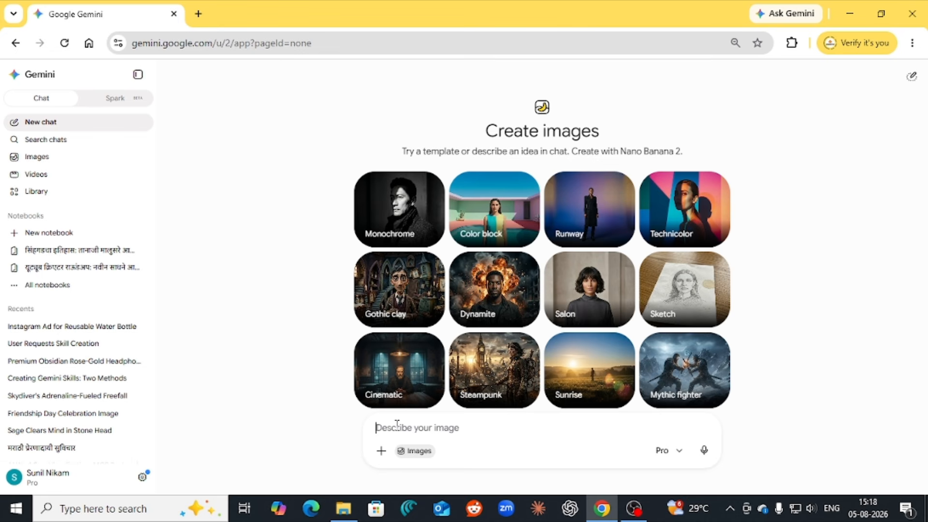
{"action": "key", "text": "ctrl+v"}
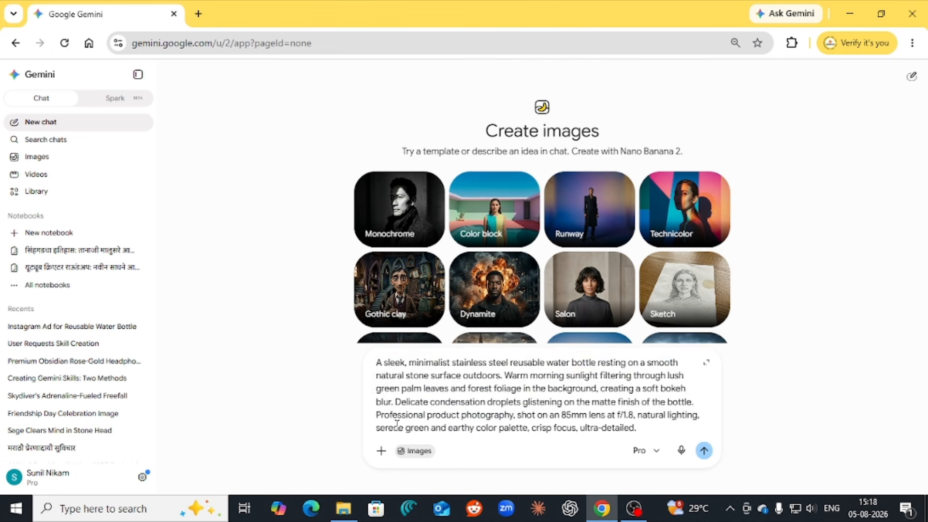
{"action": "left_click", "coordinate": [703, 451]}
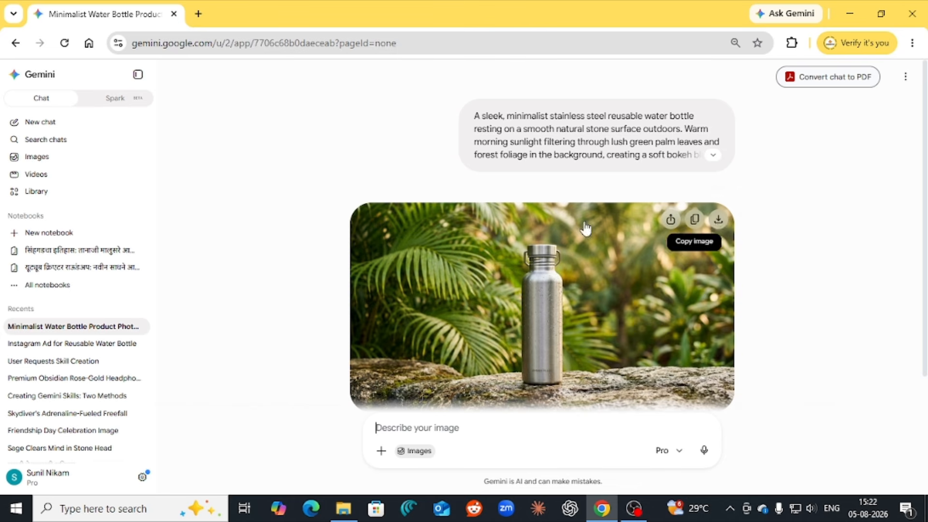
- Return to Spark and enter "/" in a new task to view the instagram-ad-generator skill's description
{"action": "left_click", "coordinate": [115, 99]}
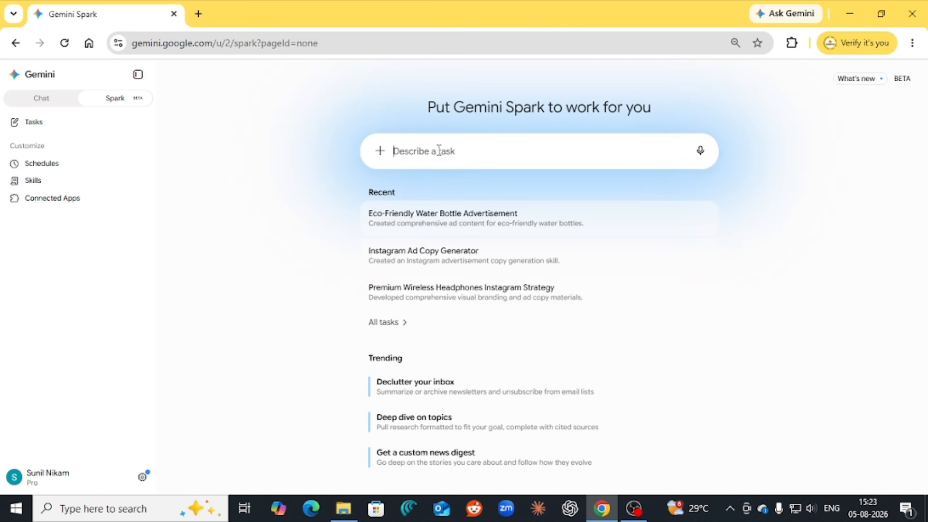
{"action": "type", "text": "/"}
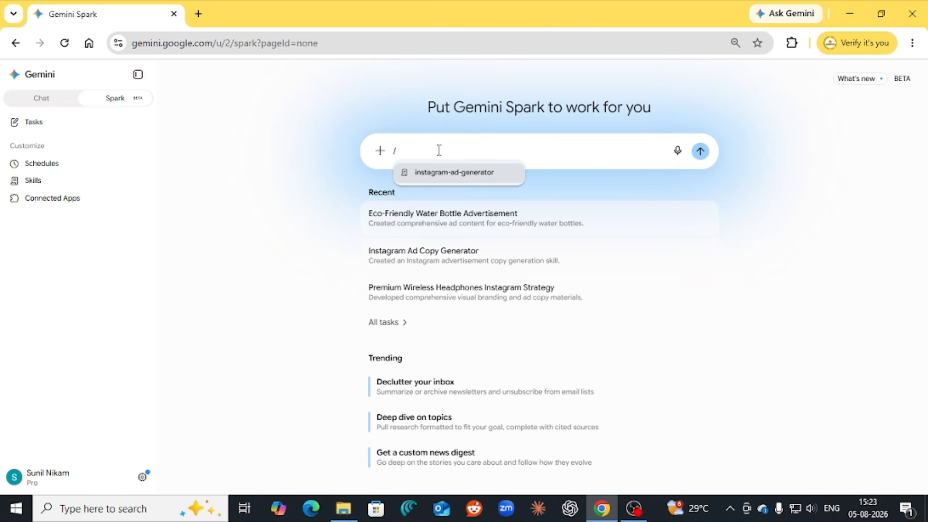
{"action": "mouse_move", "coordinate": [476, 180]}
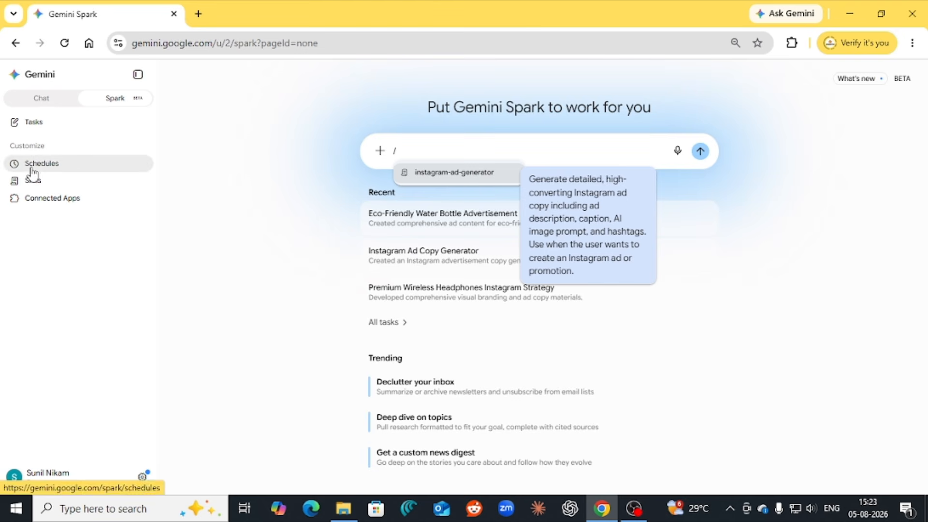
- Open the Skills page and view the management options for the instagram-ad-generator skill
{"action": "left_click", "coordinate": [30, 182]}
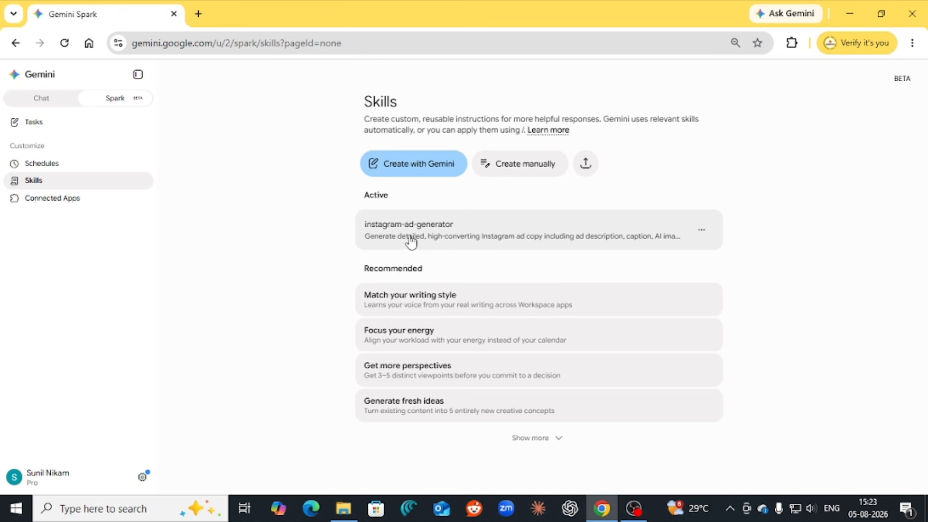
{"action": "left_click", "coordinate": [702, 232]}
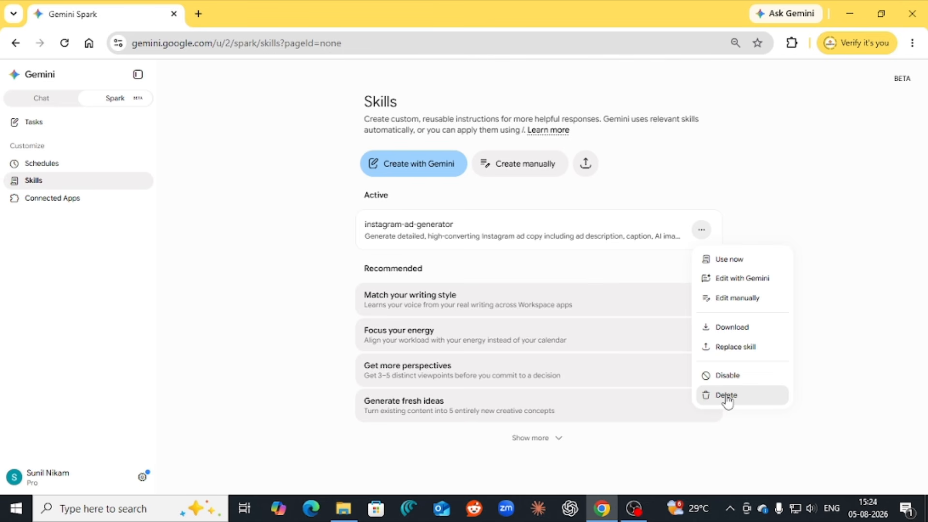
{"action": "left_click", "coordinate": [639, 449]}
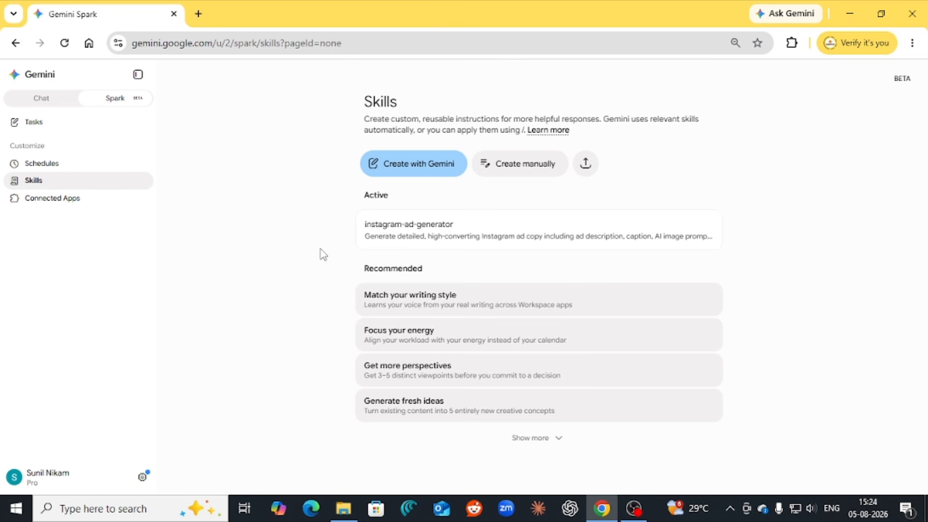
- Start creating a schedule with Gemini and submit "/instagram-ad-generator i want to schedule this skill"
{"action": "left_click", "coordinate": [41, 165]}
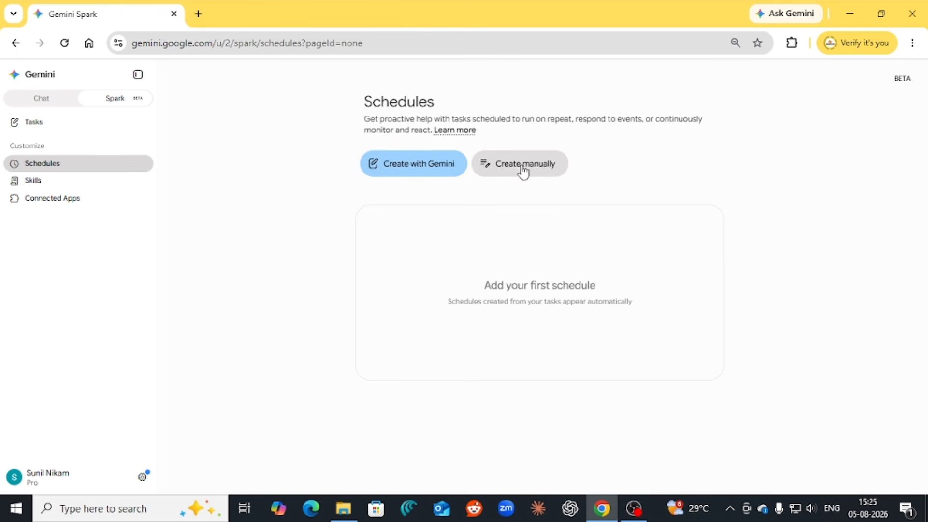
{"action": "left_click", "coordinate": [402, 167]}
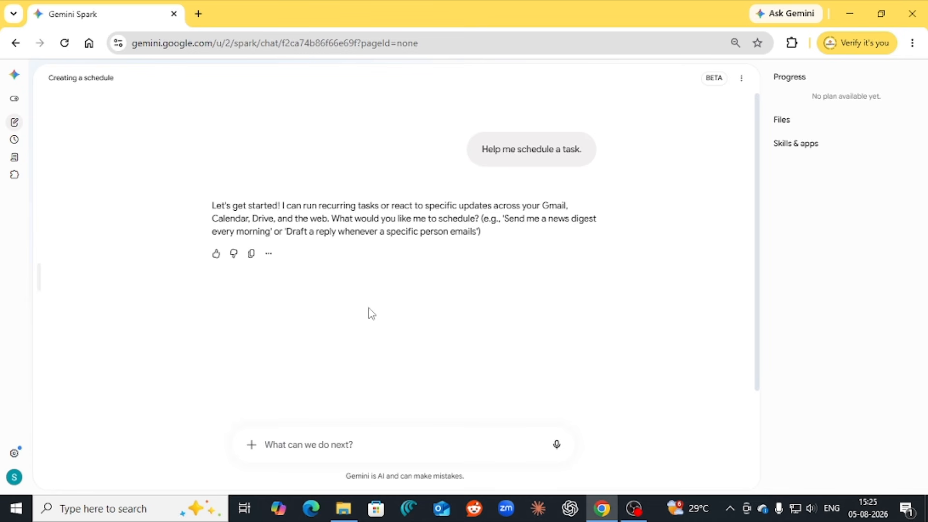
{"action": "scroll", "coordinate": [372, 314], "scroll_direction": "down", "scroll_amount": 1}
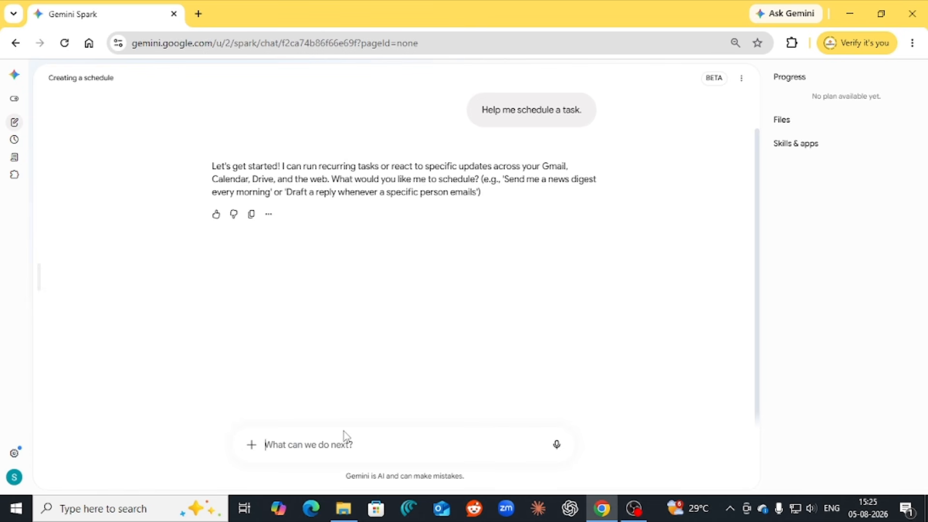
{"action": "type", "text": "/"}
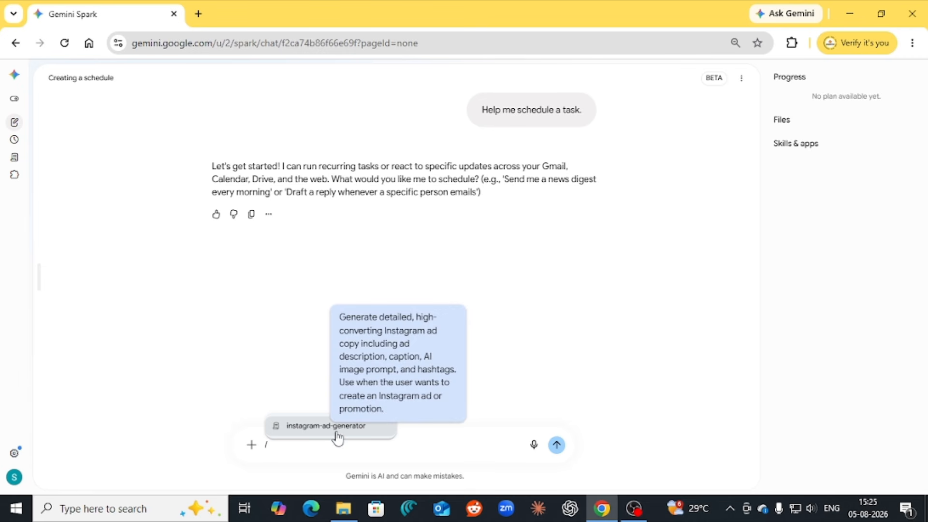
{"action": "left_click", "coordinate": [333, 429]}
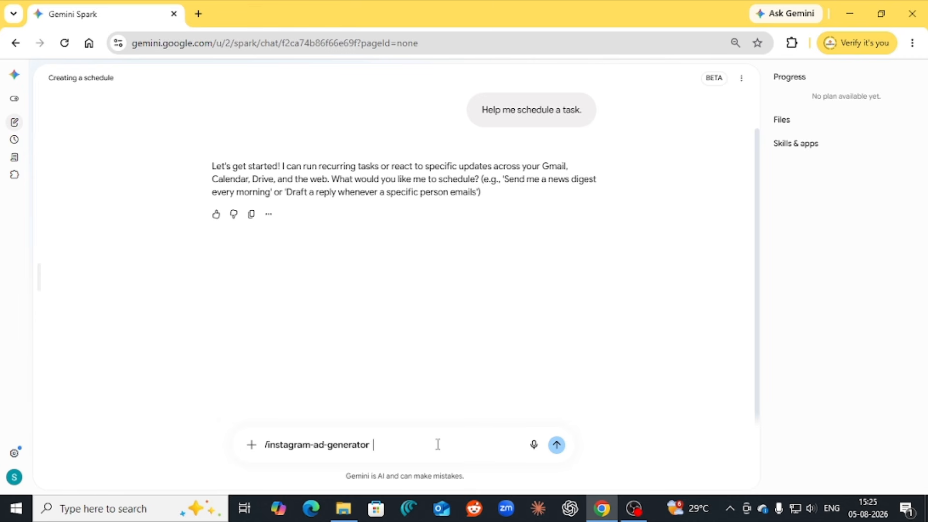
{"action": "type", "text": "i want to schedule this skill"}
{"action": "key", "text": "Return"}
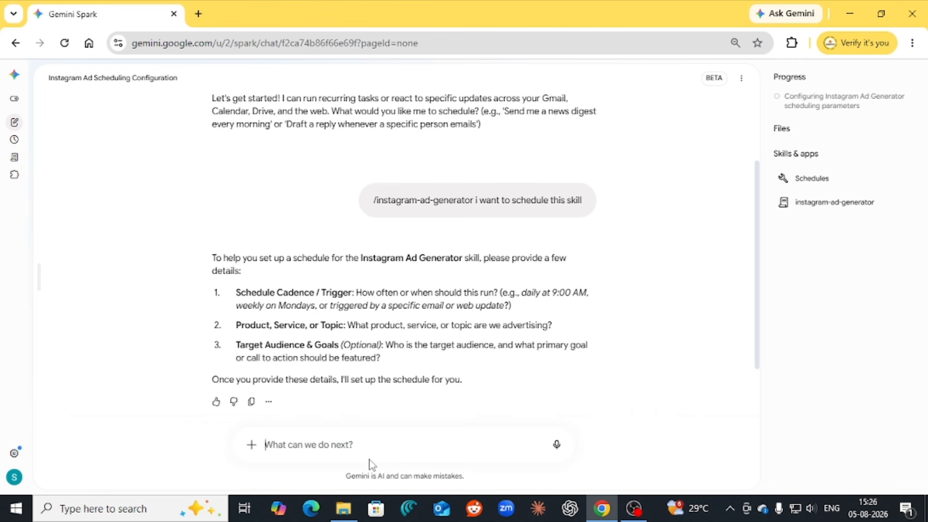
- Write the reply Trigger it at 9 am every day product is "Cold drink Fista Cold" without submitting it
{"action": "type", "text": "T"}
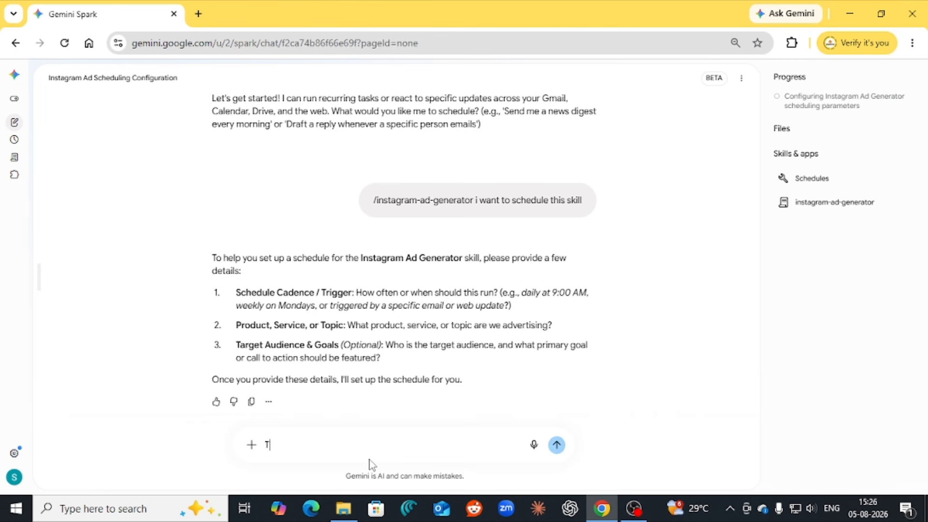
{"action": "type", "text": "rigger it at 9 am ev"}
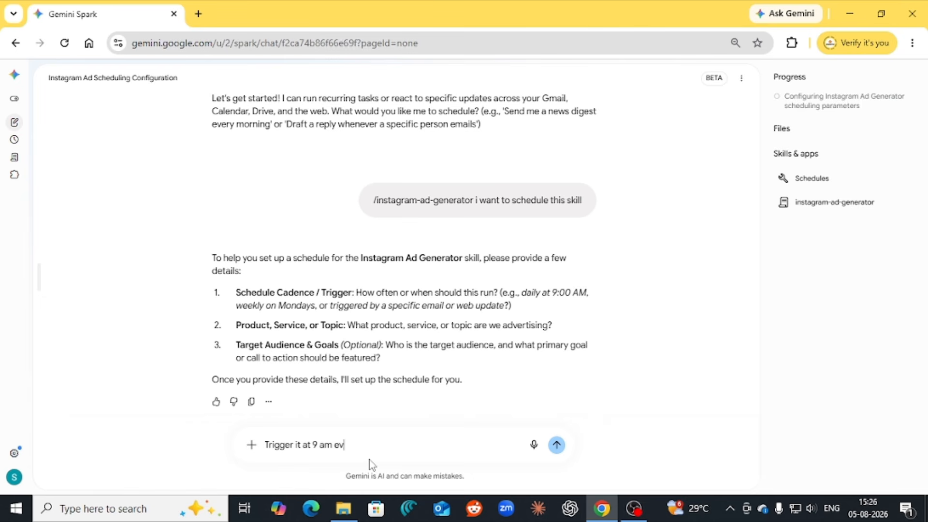
{"action": "type", "text": "ery day"}
{"action": "type", "text": "product is"}
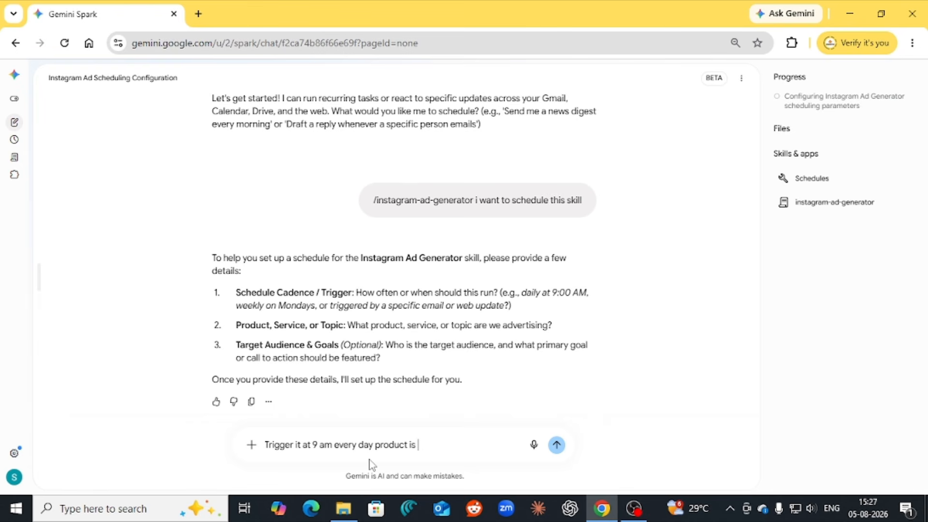
{"action": "type", "text": "Cold drink"}
{"action": "key", "text": "Left"}
{"action": "key", "text": "Left"}
{"action": "key", "text": "Left"}
{"action": "key", "text": "Left"}
{"action": "key", "text": "Left"}
{"action": "key", "text": "Left"}
{"action": "key", "text": "Left"}
{"action": "key", "text": "Left"}
{"action": "key", "text": "Left"}
{"action": "key", "text": "Left"}
{"action": "type", "text": "\""}
{"action": "key", "text": "Right"}
{"action": "key", "text": "Right"}
{"action": "key", "text": "Right"}
{"action": "key", "text": "Right"}
{"action": "key", "text": "Right"}
{"action": "key", "text": "Right"}
{"action": "key", "text": "Right"}
{"action": "key", "text": "Right"}
{"action": "type", "text": "Fista Cold\""}
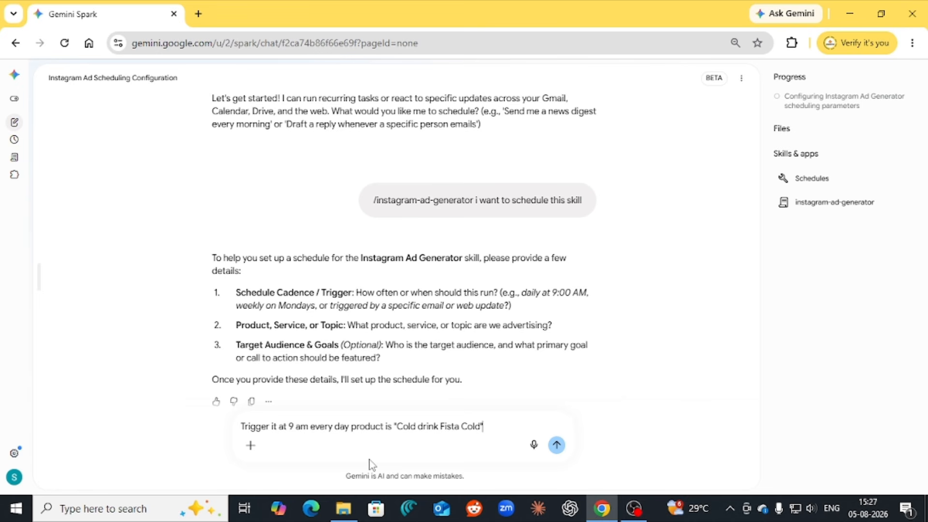
- Replace "is" with a colon after "product" in the schedule reply and submit it
{"action": "key", "text": "Left"}
{"action": "key", "text": "Left"}
{"action": "key", "text": "Left"}
{"action": "key", "text": "Left"}
{"action": "key", "text": "Left"}
{"action": "key", "text": "Left"}
{"action": "key", "text": "Left"}
{"action": "key", "text": "Left"}
{"action": "key", "text": "Left"}
{"action": "key", "text": "Left"}
{"action": "key", "text": "Left"}
{"action": "key", "text": "Left"}
{"action": "key", "text": "Left"}
{"action": "key", "text": "Left"}
{"action": "key", "text": "Left"}
{"action": "key", "text": "Left"}
{"action": "key", "text": "Left"}
{"action": "key", "text": "Left"}
{"action": "key", "text": "Left"}
{"action": "key", "text": "Left"}
{"action": "key", "text": "Left"}
{"action": "key", "text": "Left"}
{"action": "key", "text": "Left"}
{"action": "key", "text": "Left"}
{"action": "key", "text": "Right"}
{"action": "key", "text": "Delete"}
{"action": "key", "text": "Delete"}
{"action": "type", "text": ":"}
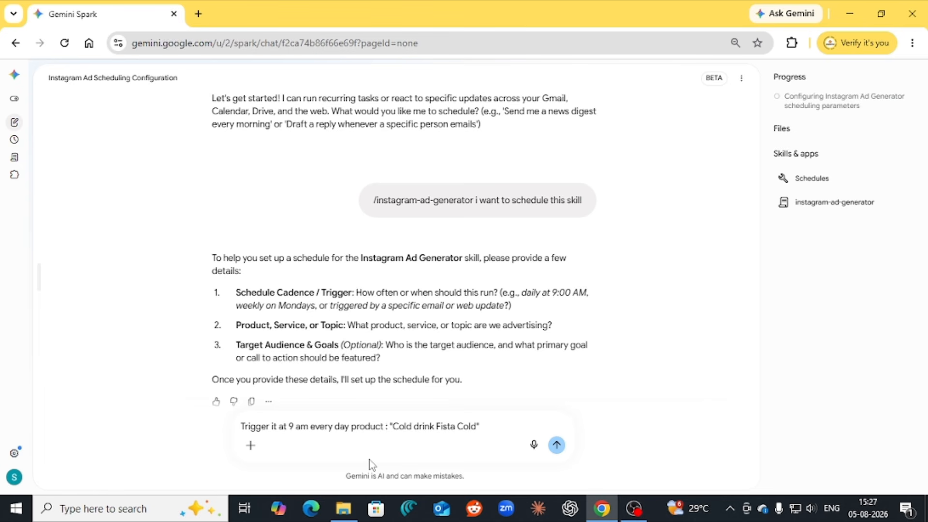
{"action": "key", "text": "Left"}
{"action": "key", "text": "BackSpace"}
{"action": "key", "text": "Left"}
{"action": "key", "text": "Left"}
{"action": "key", "text": "Left"}
{"action": "key", "text": "Left"}
{"action": "key", "text": "Left"}
{"action": "key", "text": "Left"}
{"action": "key", "text": "Left"}
{"action": "key", "text": "Left"}
{"action": "key", "text": "Left"}
{"action": "key", "text": "Left"}
{"action": "key", "text": "Left"}
{"action": "key", "text": "Left"}
{"action": "key", "text": "Left"}
{"action": "key", "text": "Left"}
{"action": "key", "text": "Left"}
{"action": "key", "text": "Left"}
{"action": "key", "text": "Left"}
{"action": "key", "text": "Left"}
{"action": "key", "text": "Left"}
{"action": "key", "text": "Left"}
{"action": "left_click", "coordinate": [556, 447]}
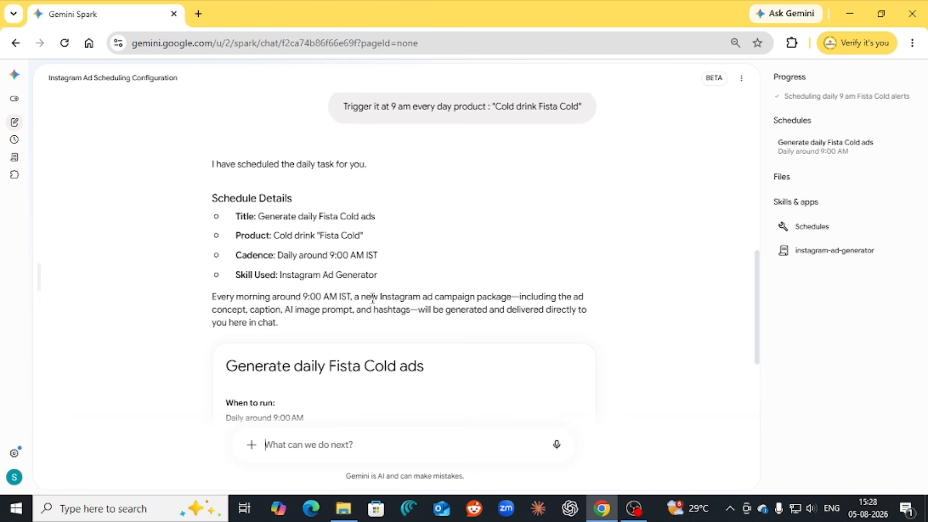
- Review the new schedule's details, then run the daily Fista Cold ads schedule immediately from the Schedules page
{"action": "scroll", "coordinate": [503, 356], "scroll_direction": "down", "scroll_amount": 2}
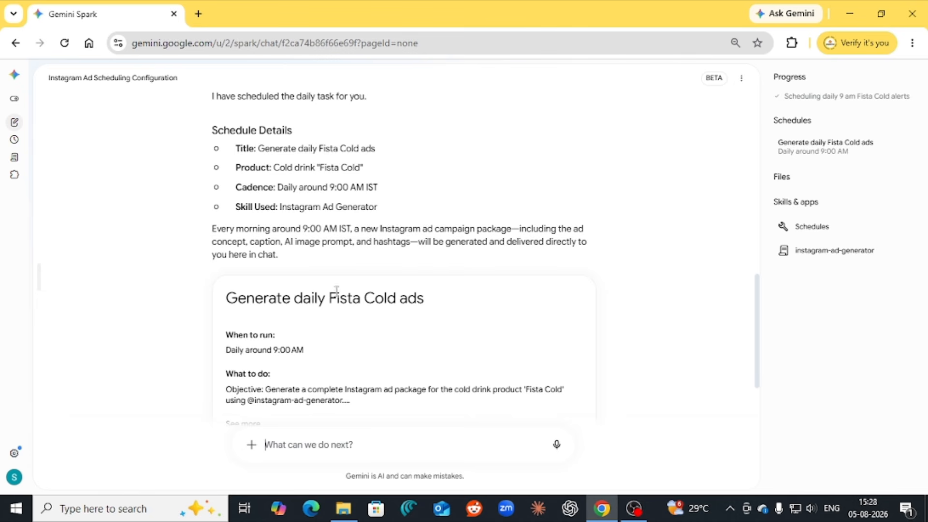
{"action": "scroll", "coordinate": [363, 341], "scroll_direction": "down", "scroll_amount": 2}
{"action": "scroll", "coordinate": [367, 335], "scroll_direction": "down", "scroll_amount": 1}
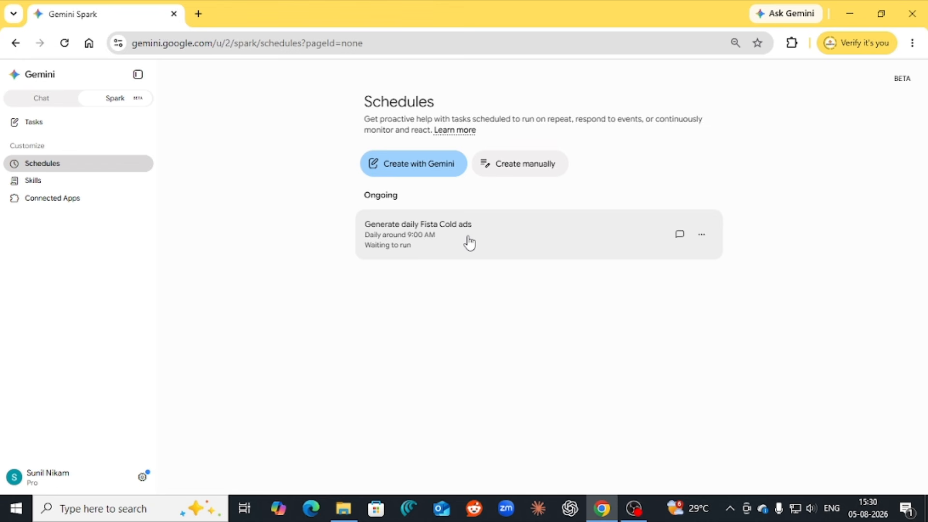
{"action": "left_click", "coordinate": [701, 237]}
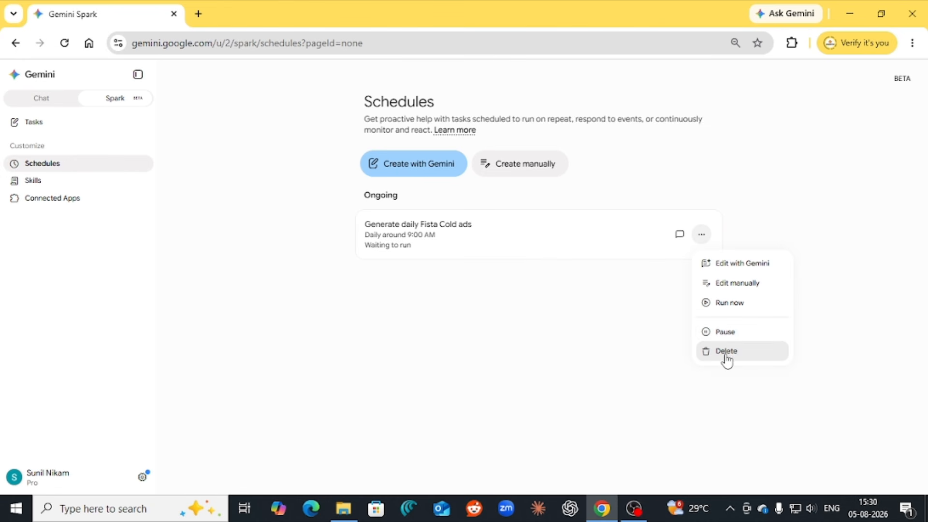
{"action": "left_click", "coordinate": [719, 303]}
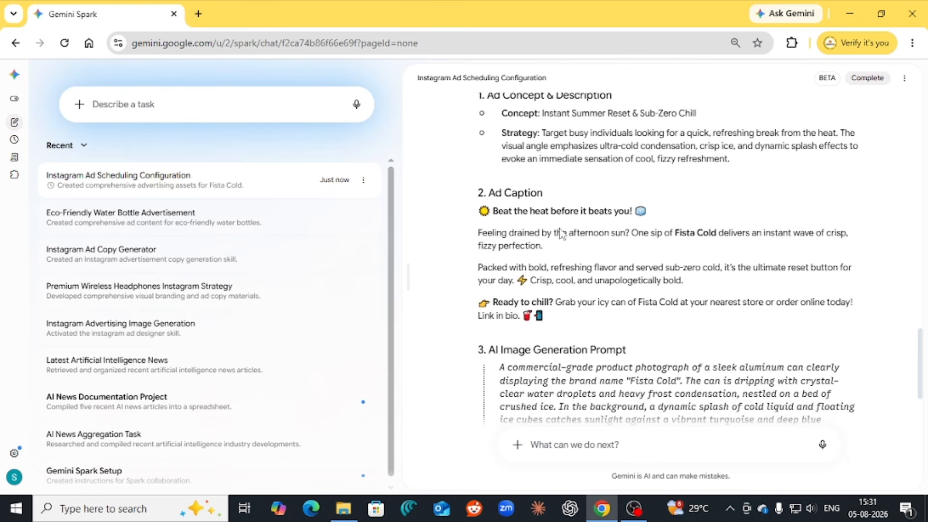
- Copy the full text of the AI Image Generation Prompt from the generated Fista Cold ad
{"action": "scroll", "coordinate": [480, 272], "scroll_direction": "down", "scroll_amount": 2}
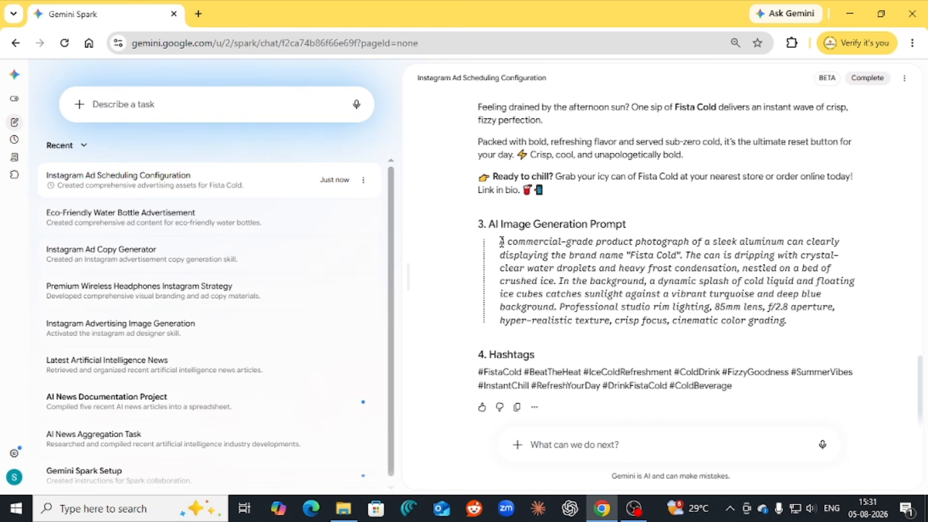
{"action": "left_click_drag", "start_coordinate": [501, 248], "coordinate": [793, 323]}
{"action": "key", "text": "ctrl+c"}
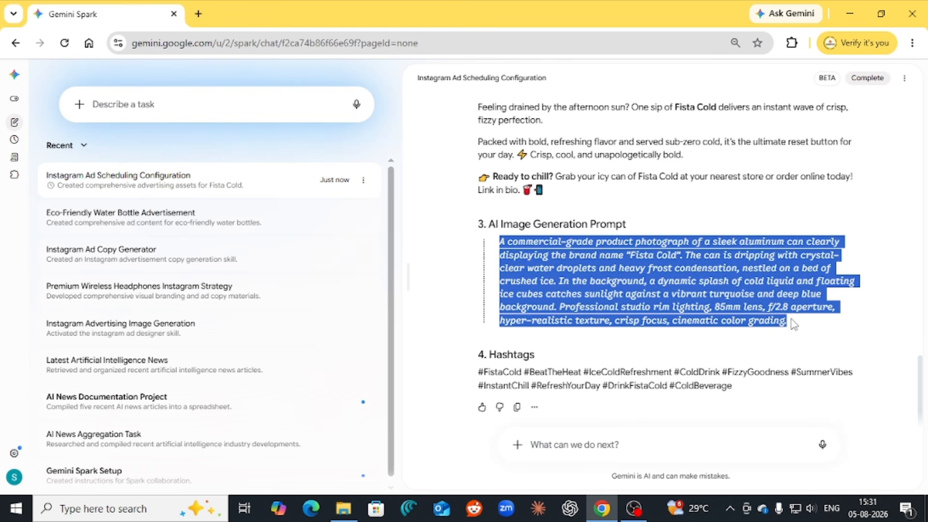
{"action": "right_click", "coordinate": [764, 312]}
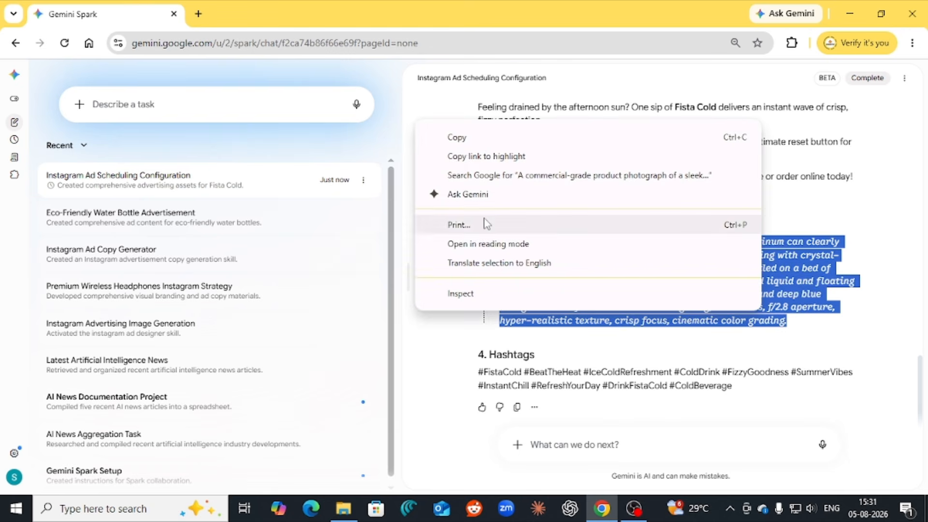
{"action": "left_click", "coordinate": [478, 137]}
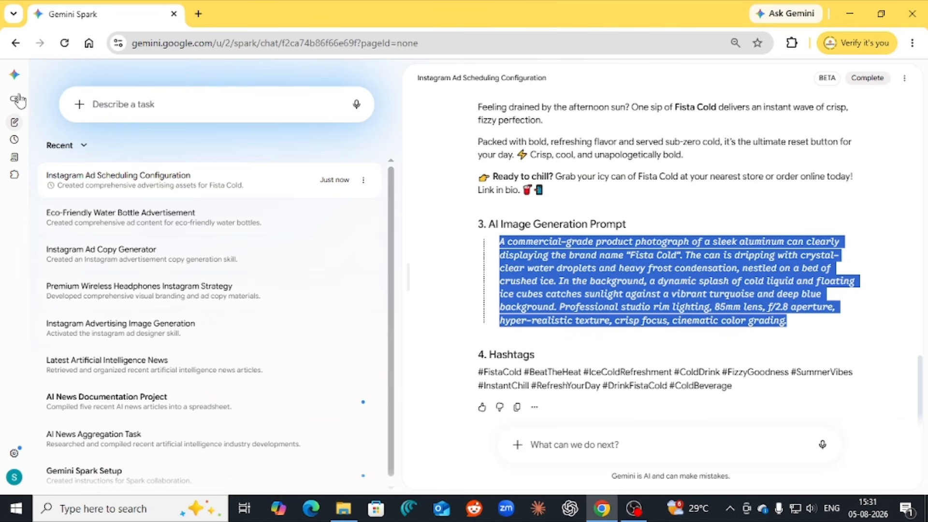
- Start an image creation in a new Gemini chat and generate the Fista Cold can picture from the copied prompt
{"action": "left_click", "coordinate": [14, 76]}
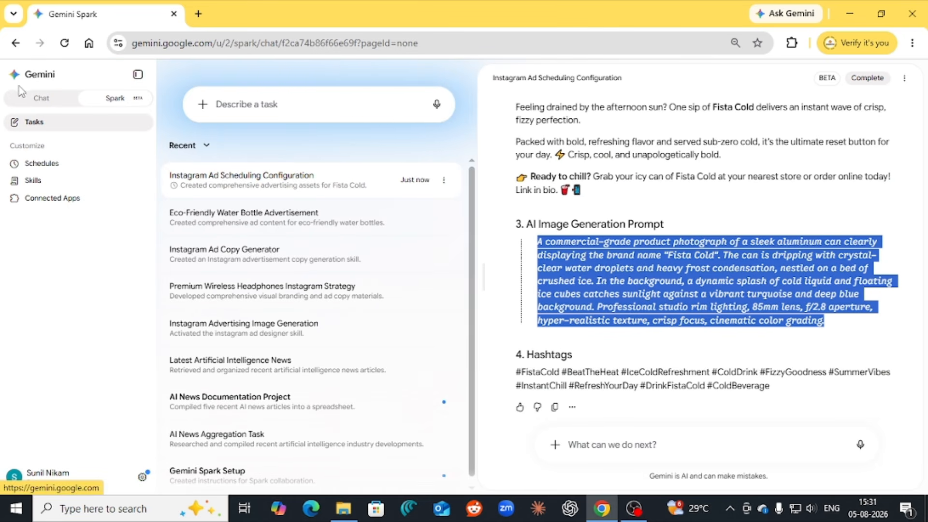
{"action": "left_click", "coordinate": [40, 102]}
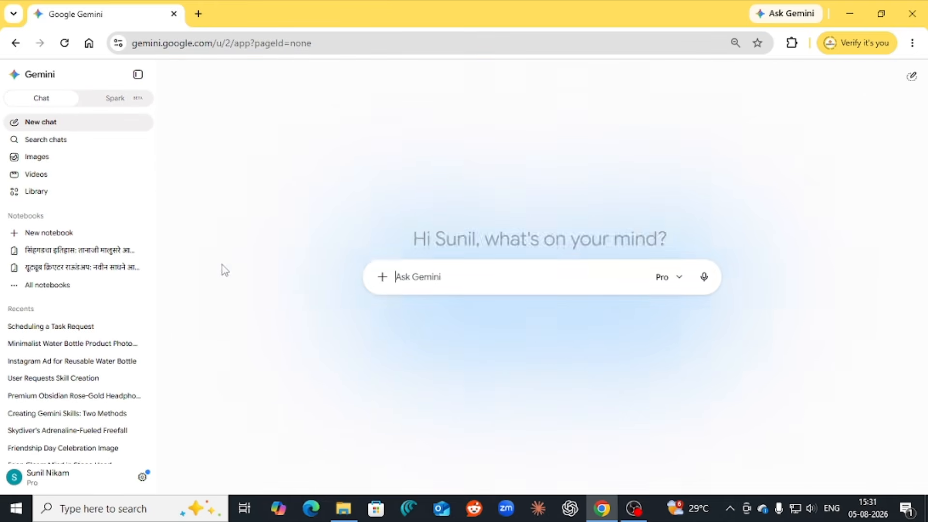
{"action": "left_click", "coordinate": [381, 278]}
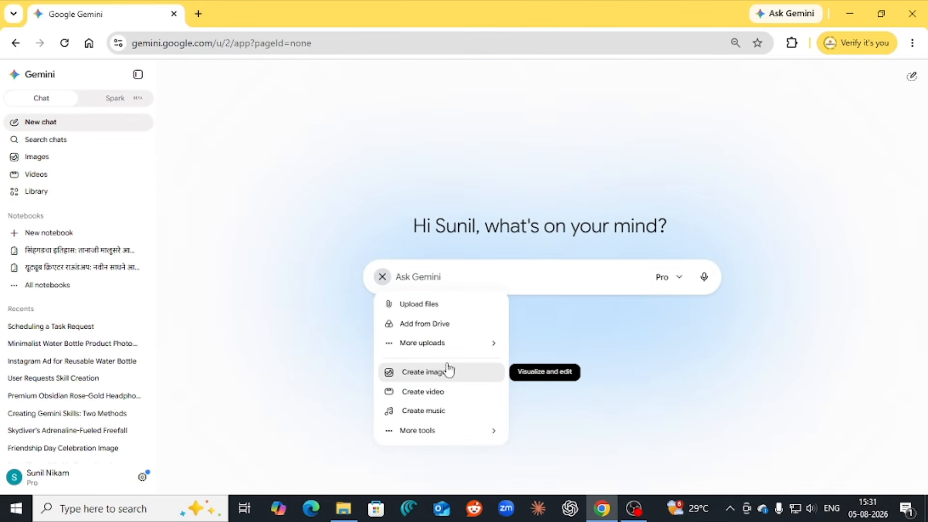
{"action": "left_click", "coordinate": [417, 372]}
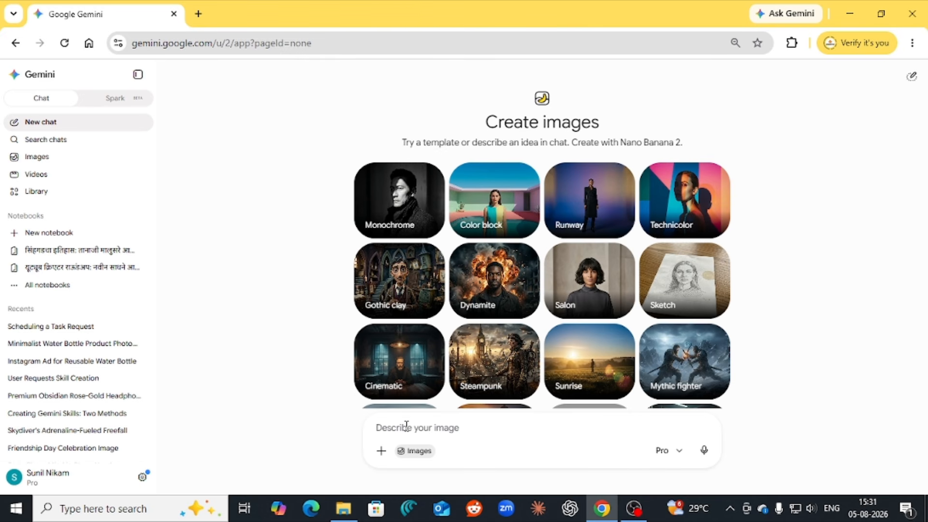
{"action": "key", "text": "ctrl+v"}
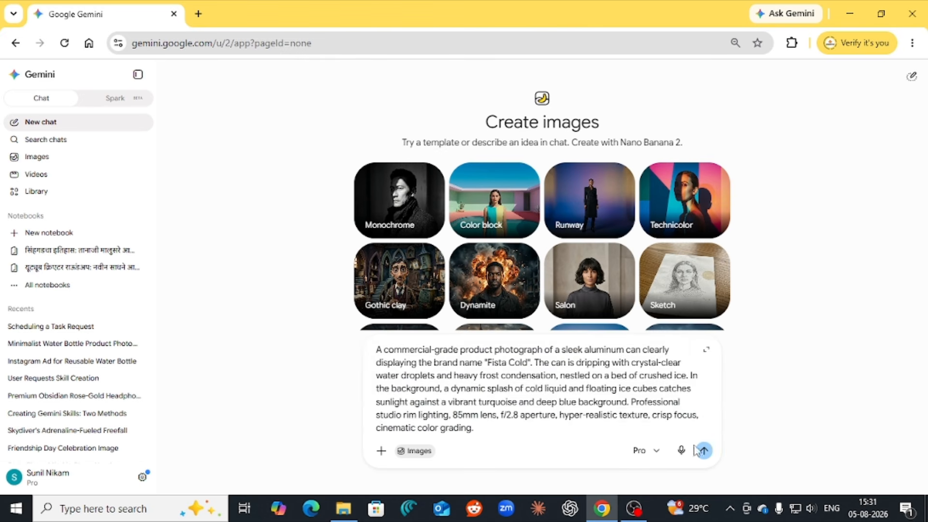
{"action": "left_click", "coordinate": [702, 450]}
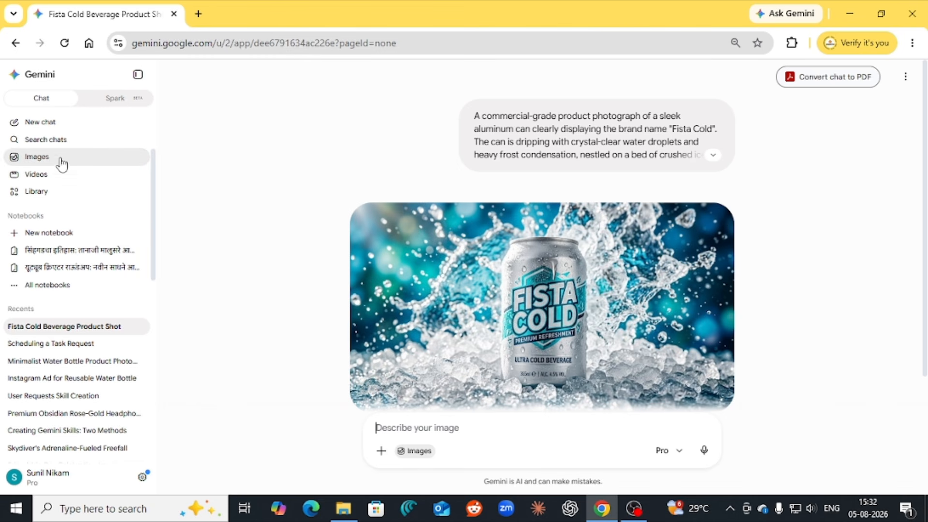
- Return to Spark's schedules and look through the available actions for the daily Fista Cold ads schedule without choosing any
{"action": "left_click", "coordinate": [97, 104]}
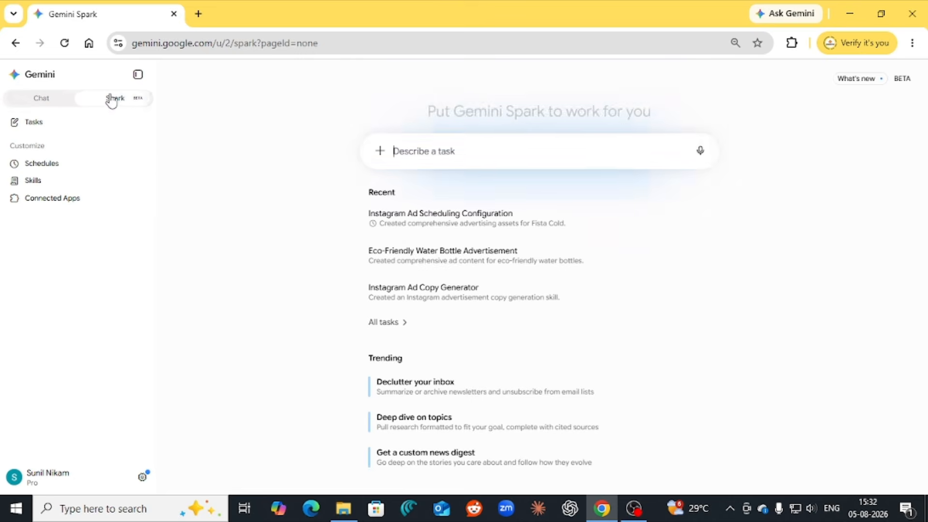
{"action": "left_click", "coordinate": [51, 170]}
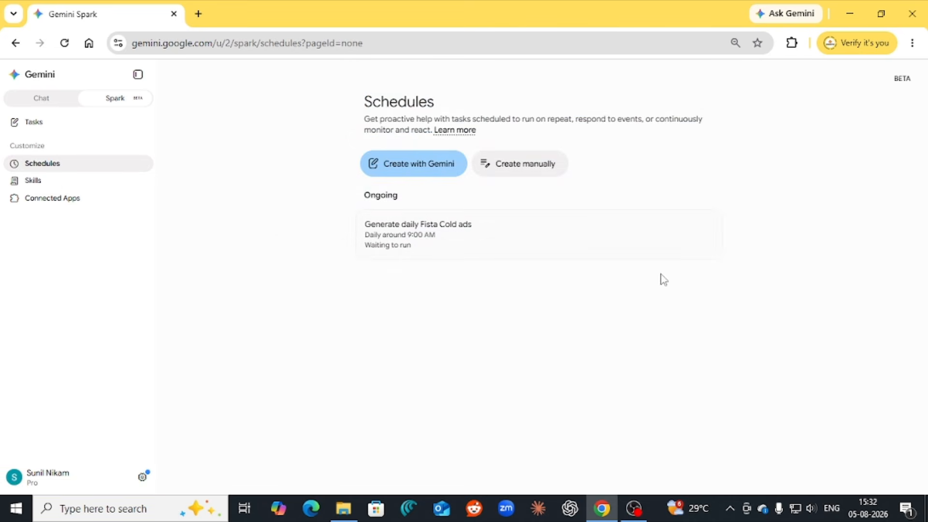
{"action": "left_click", "coordinate": [702, 236]}
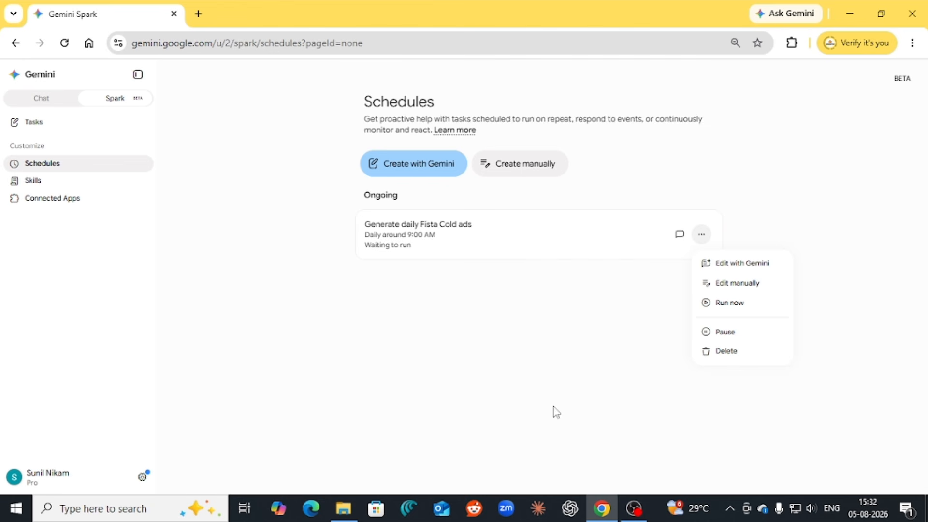
{"action": "left_click", "coordinate": [616, 319]}
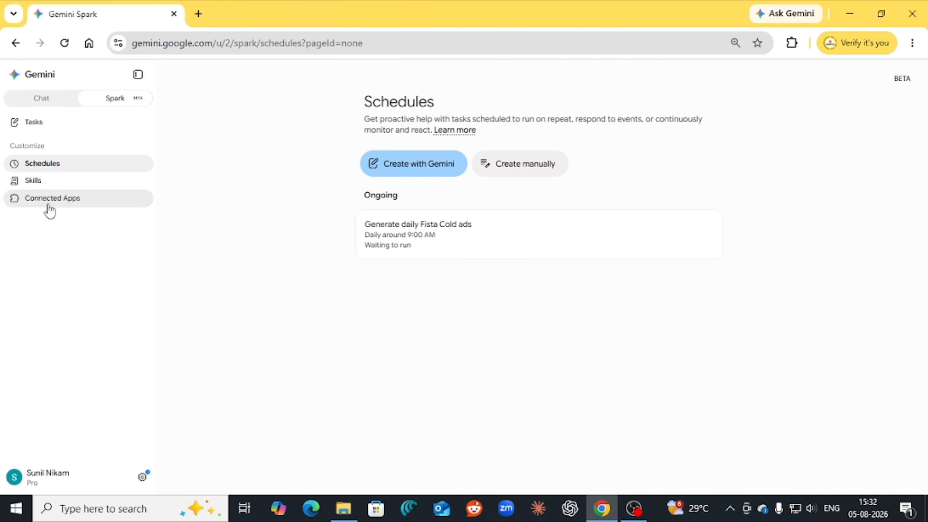